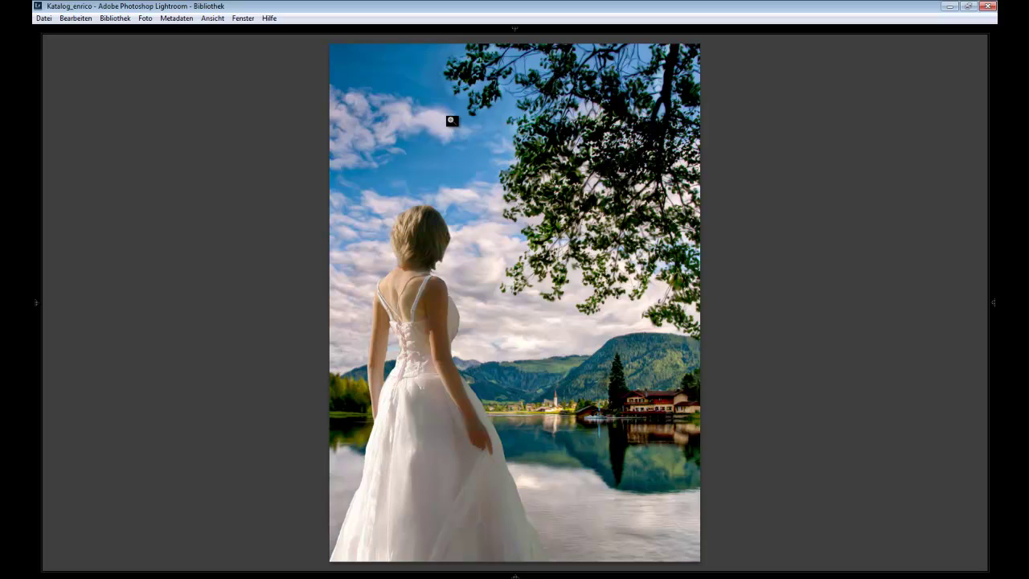
- Step through five catalogue photos, from the wooden chalet to the bride blowing a kiss in the snow
key("Right")
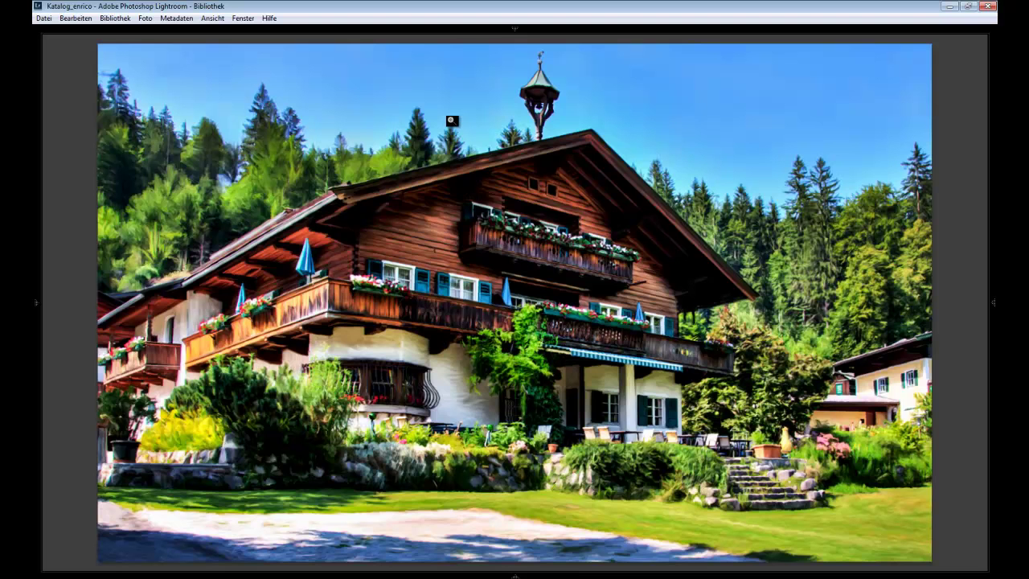
key("Right")
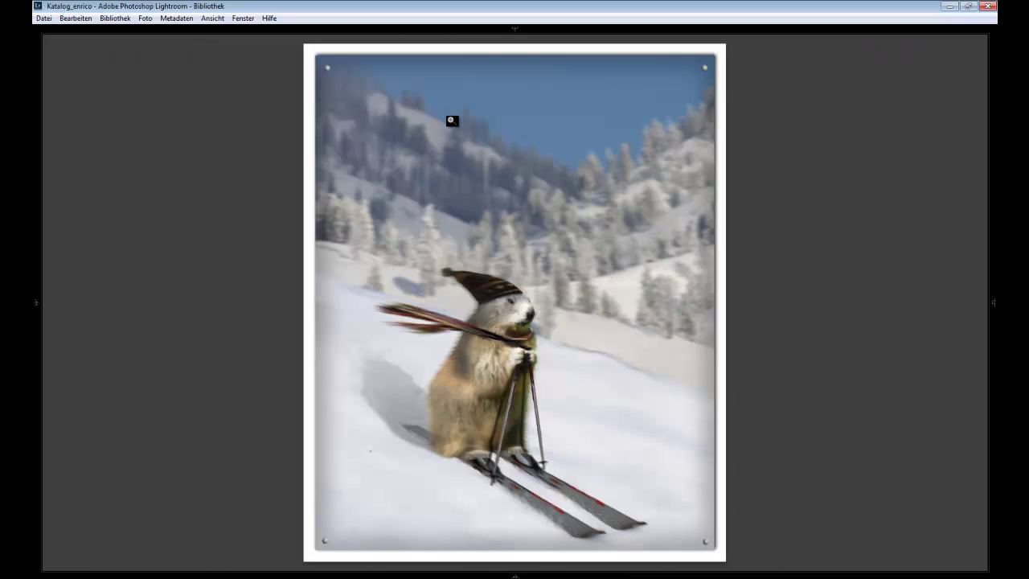
key("Right")
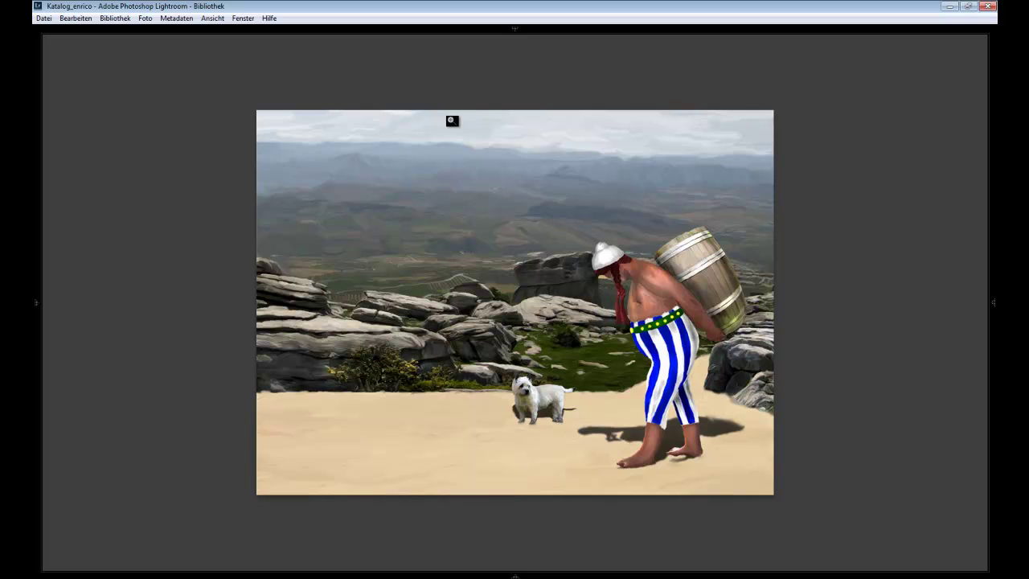
key("Right")
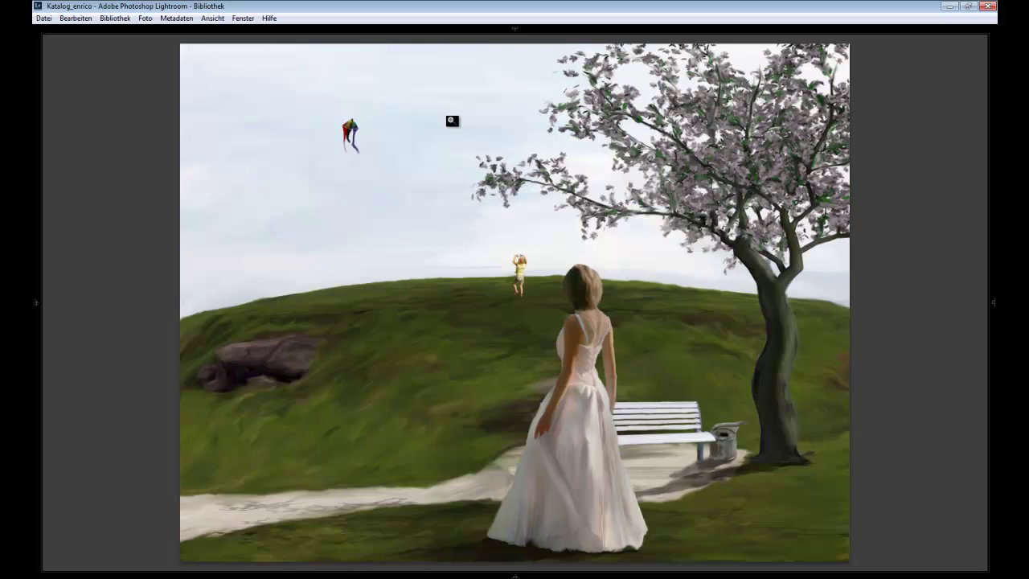
key("Right")
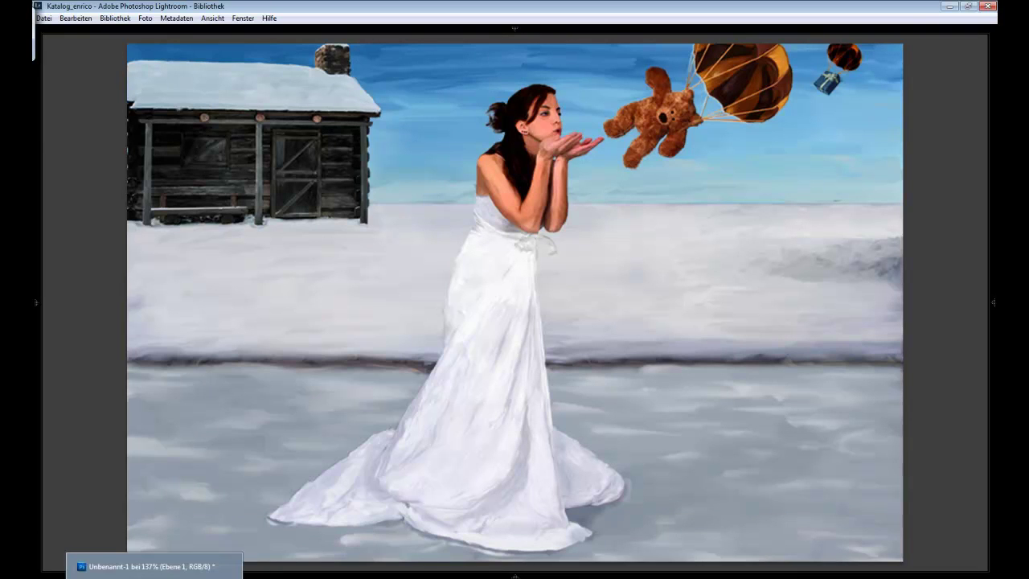
- Bring the untitled test document forward and pick the Smudge tool with a 23 px brush
left_click(153, 566)
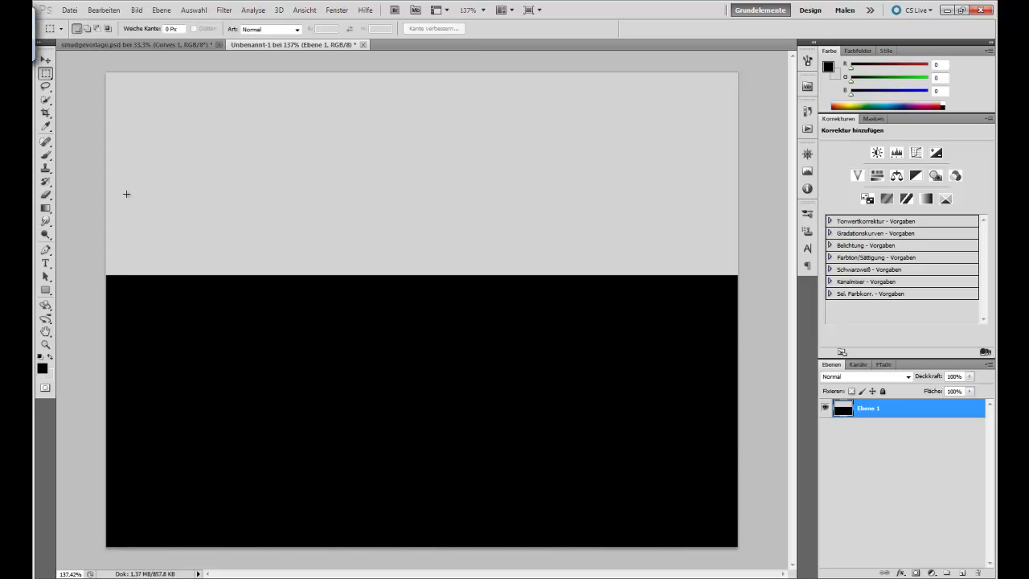
left_click(46, 222)
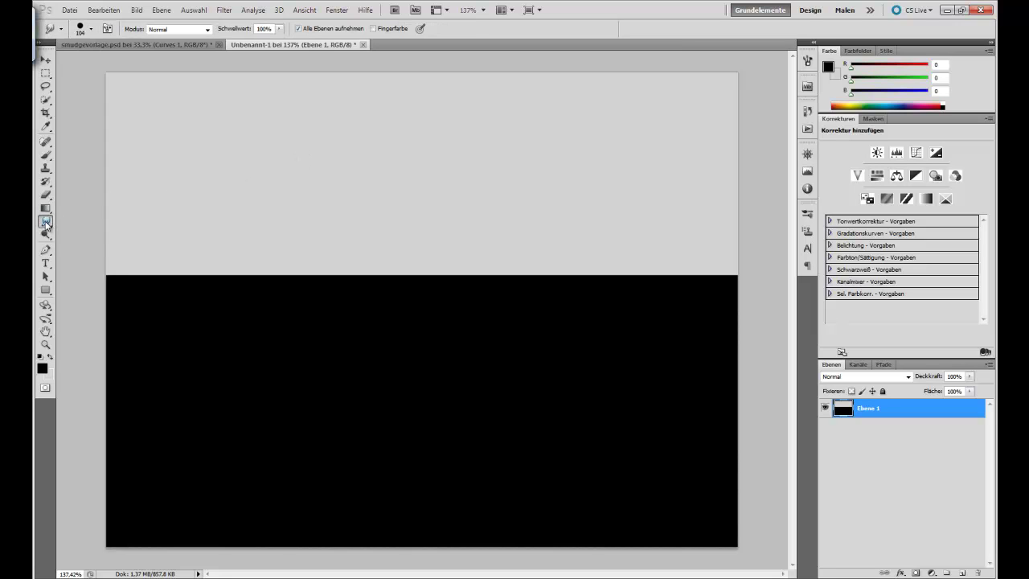
right_click(46, 222)
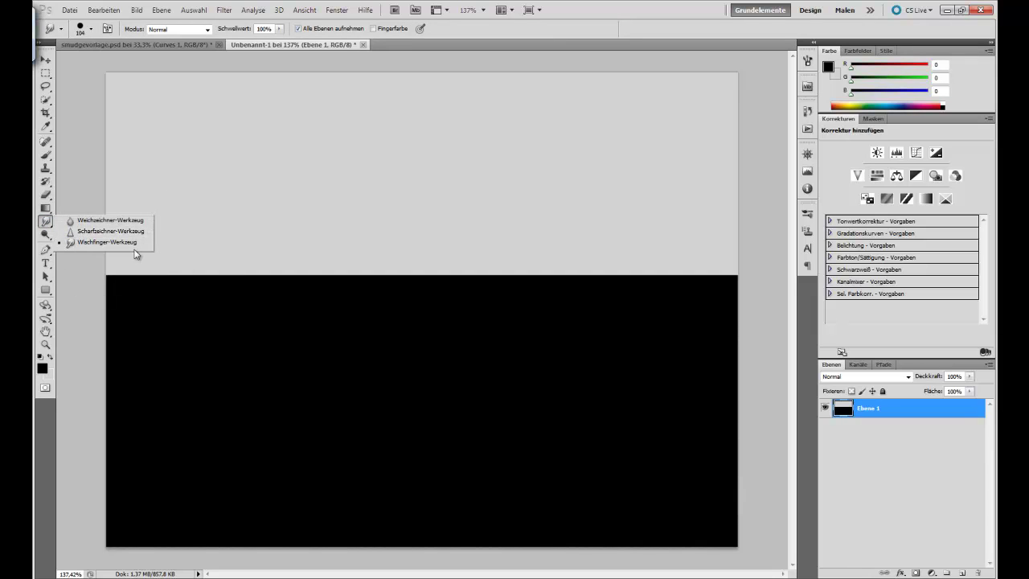
right_click(259, 206)
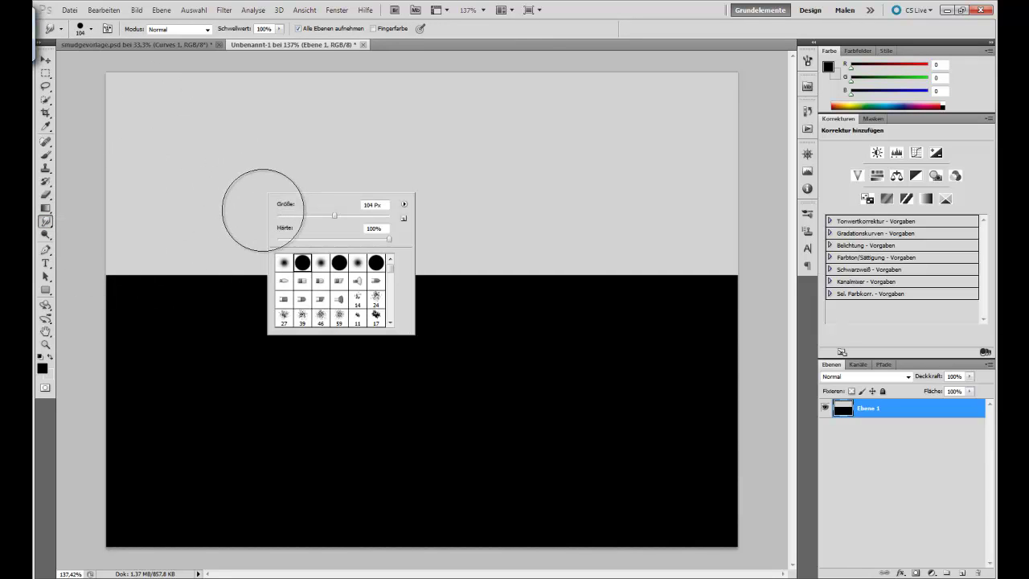
left_click_drag(335, 216, 290, 218)
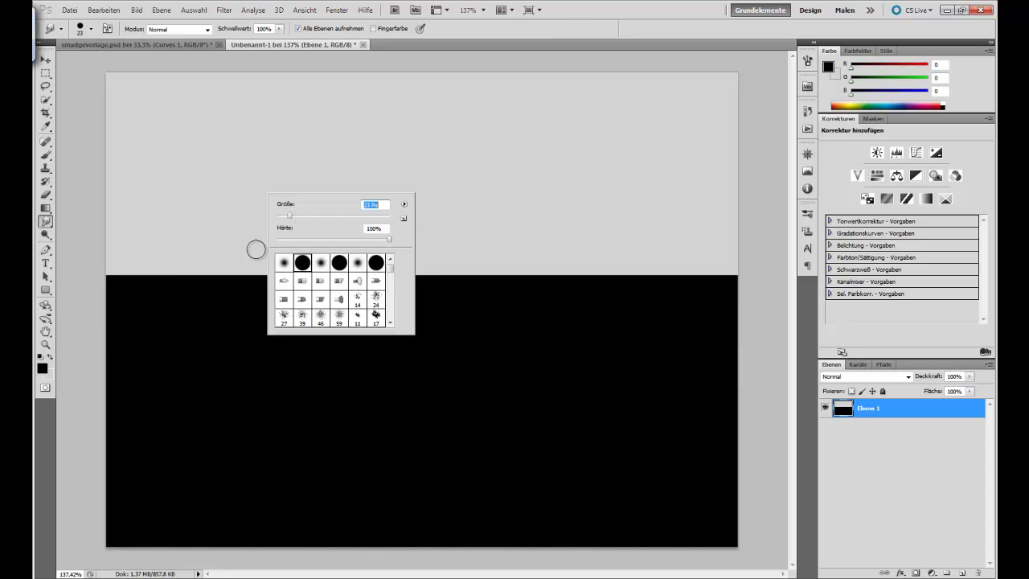
left_click(406, 205)
left_click(357, 161)
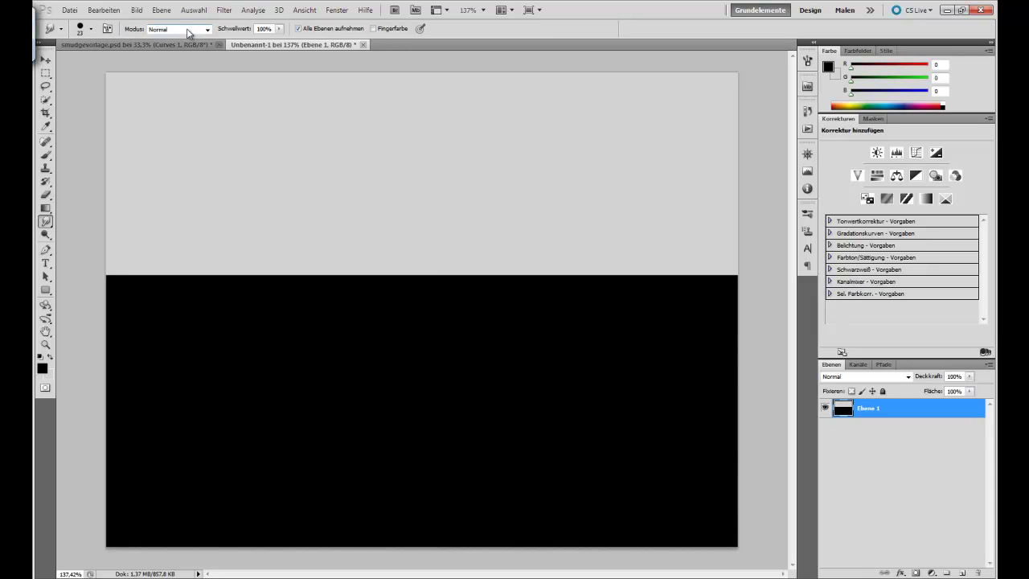
- Keep the smudge mode at Normal and turn off sampling from all layers
left_click(189, 32)
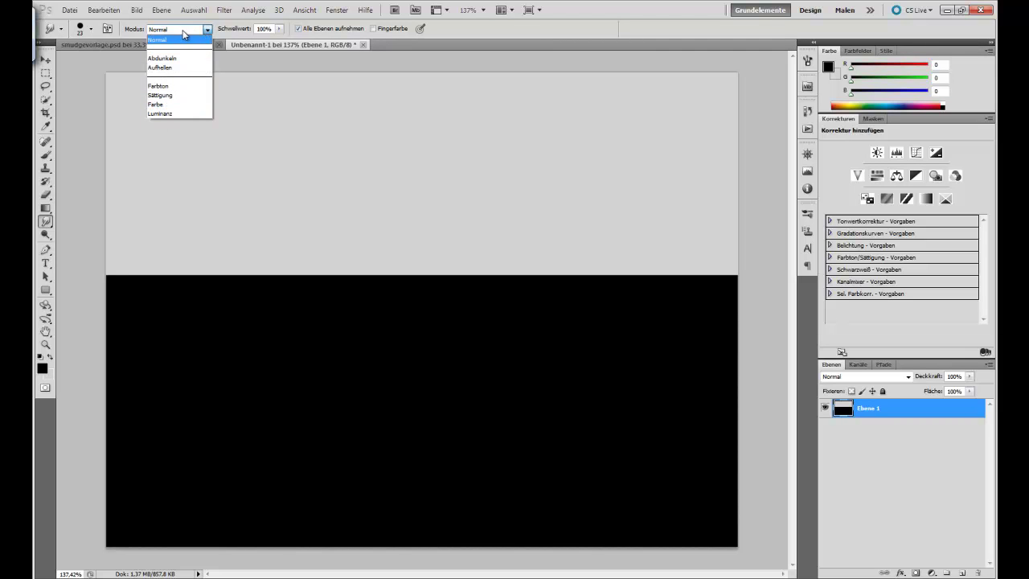
left_click(188, 35)
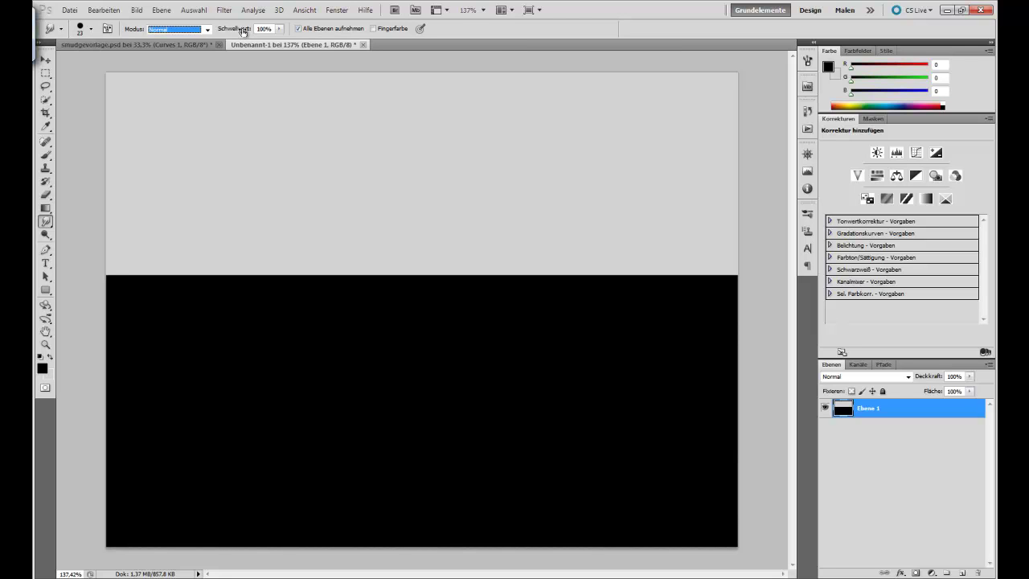
left_click(297, 29)
left_click(808, 63)
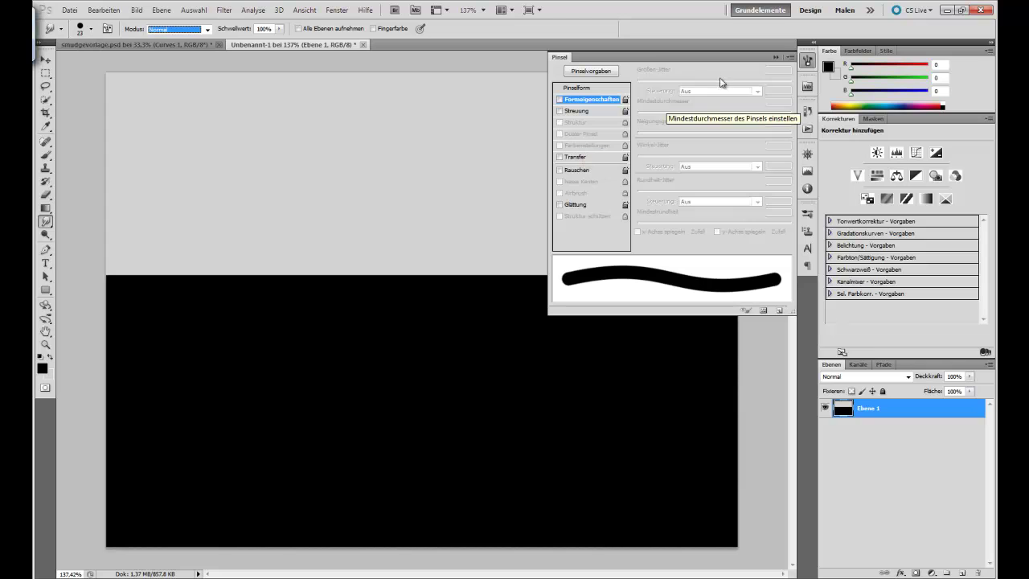
left_click(777, 58)
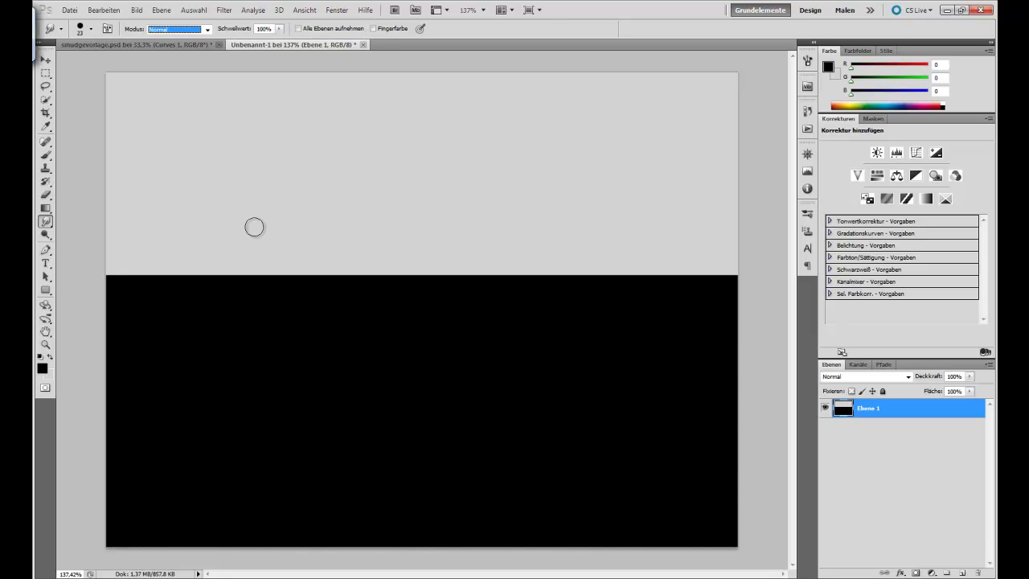
- Shrink the smudge brush to 10 px
right_click(252, 250)
left_click_drag(280, 274, 273, 274)
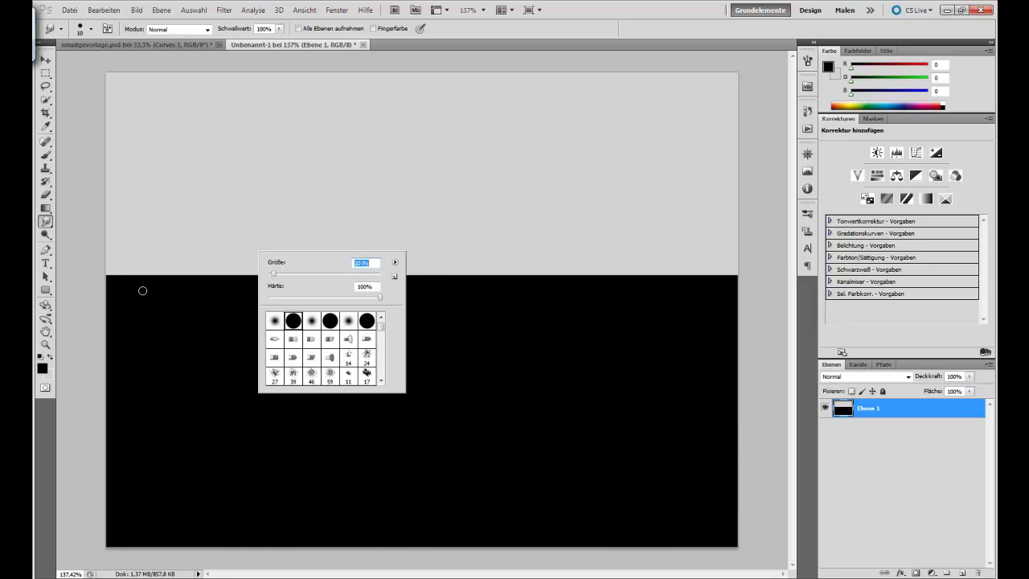
left_click(143, 290)
- Smear one black streak up into the grey and two grey streaks down into the black
left_click_drag(142, 290, 162, 90)
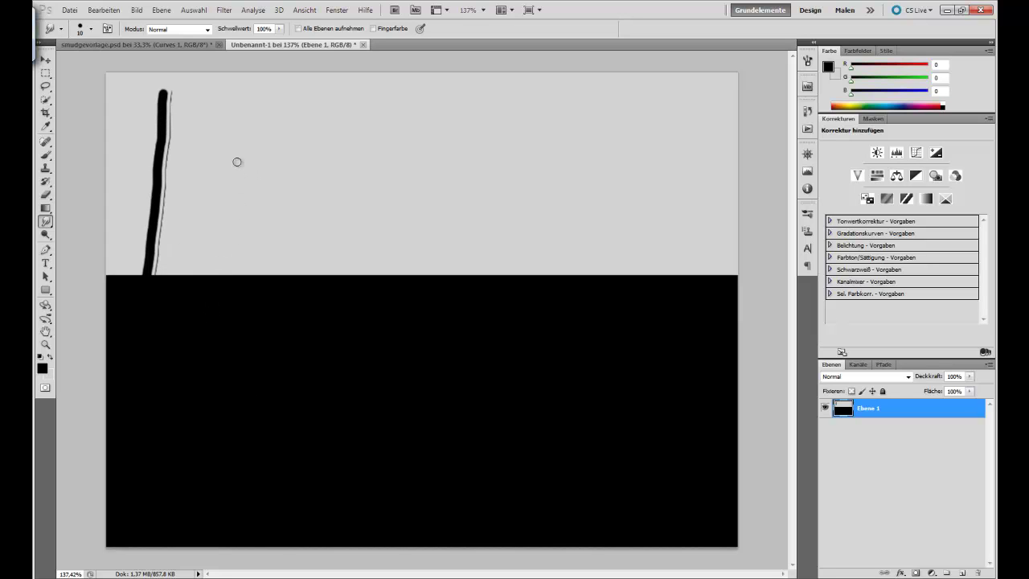
left_click_drag(232, 256, 218, 562)
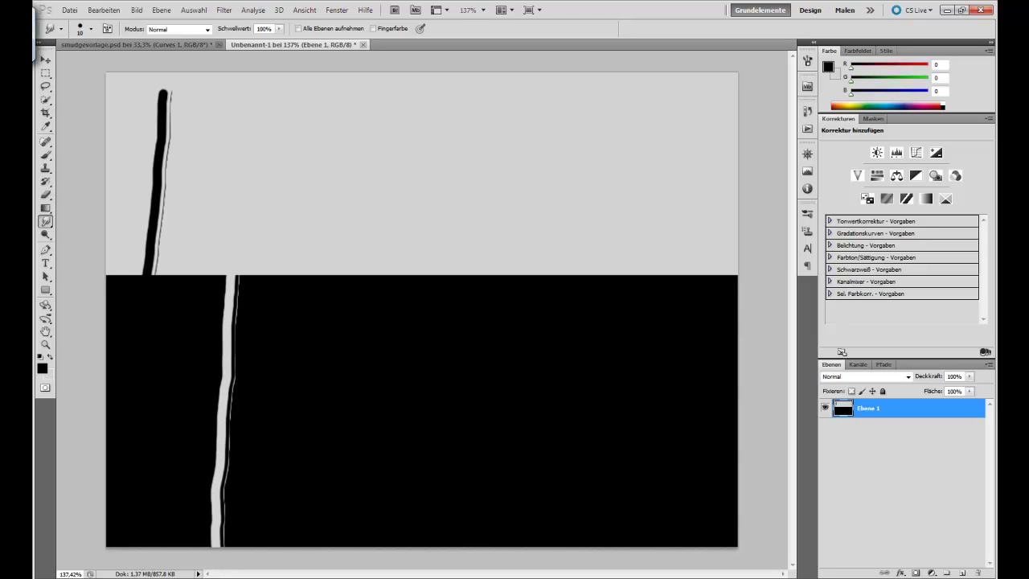
left_click_drag(261, 245, 262, 563)
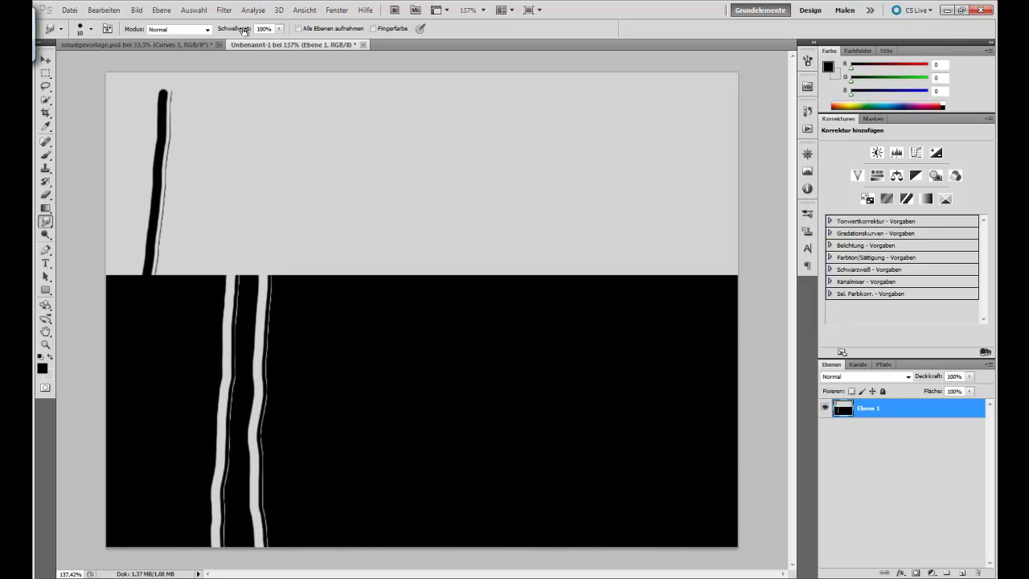
- Lower smudge strength to about 29% and push five small bumps along the grey/black edge
left_click_drag(248, 31, 211, 32)
left_click_drag(336, 317, 351, 247)
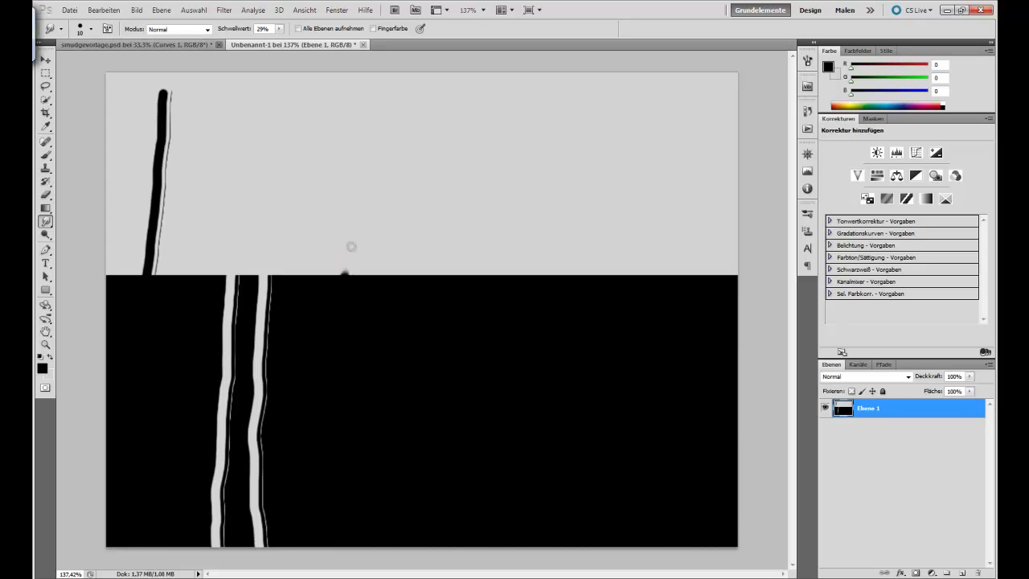
left_click_drag(363, 304, 384, 237)
left_click_drag(389, 305, 408, 253)
left_click_drag(424, 300, 436, 253)
mouse_move(317, 288)
left_mouse_down()
mouse_move(323, 252)
mouse_move(304, 252)
left_mouse_up()
- Raise smudge strength to 55% and pull four longer grey streaks down into the black
left_click_drag(242, 30, 255, 34)
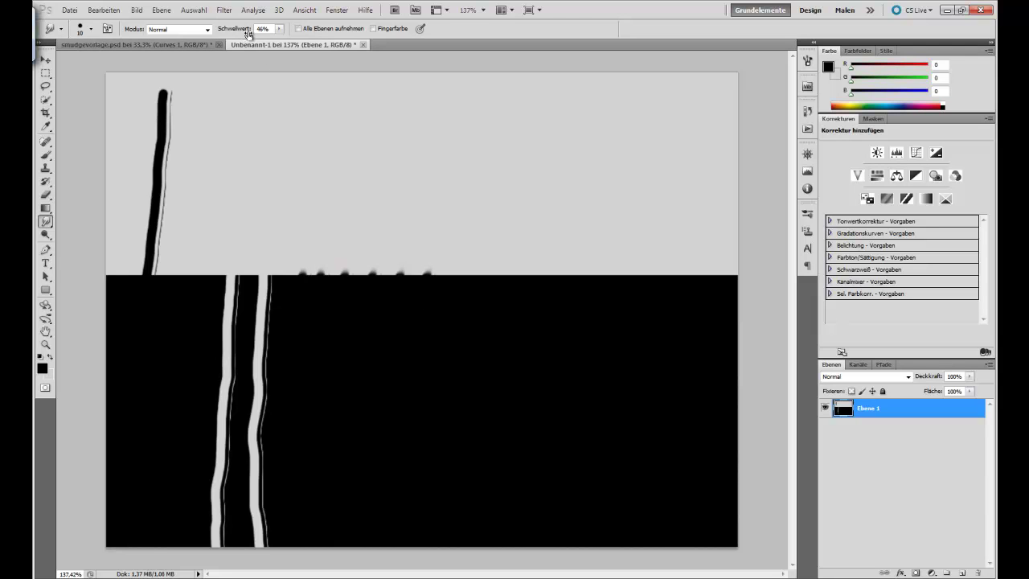
left_click_drag(458, 270, 451, 367)
left_click_drag(498, 251, 482, 344)
left_click_drag(534, 259, 507, 323)
left_click_drag(283, 260, 282, 335)
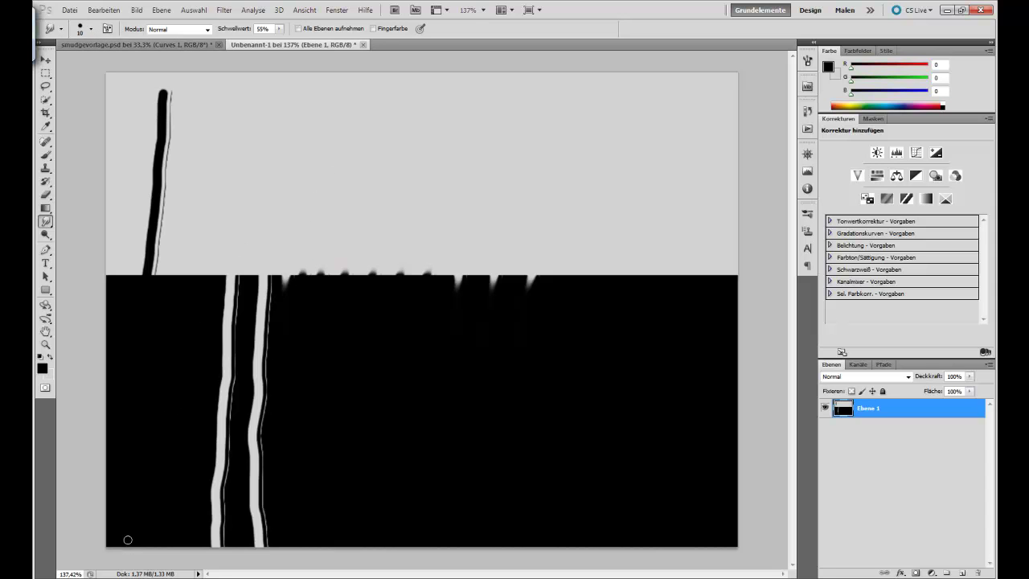
- Look through the Brusheezy and myPhotoshopBrushes smudge results, ending on the elmastudio free-brushes article
left_click(132, 572)
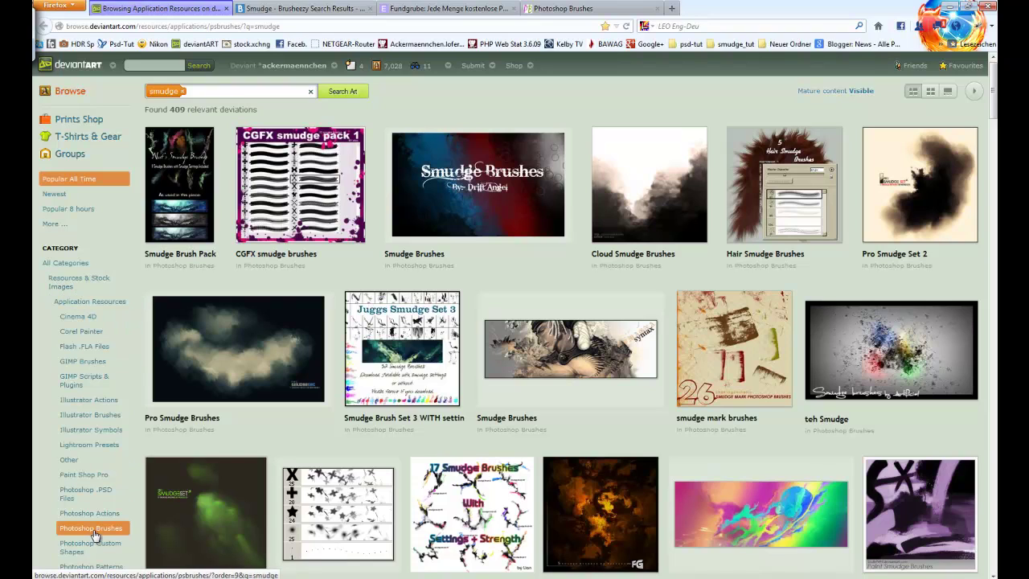
left_click(315, 10)
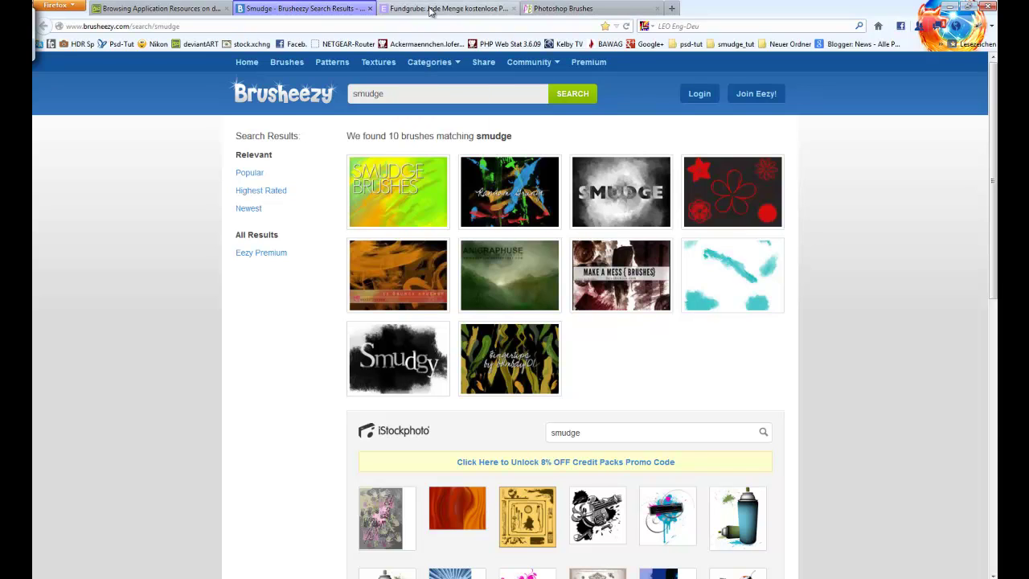
left_click(574, 10)
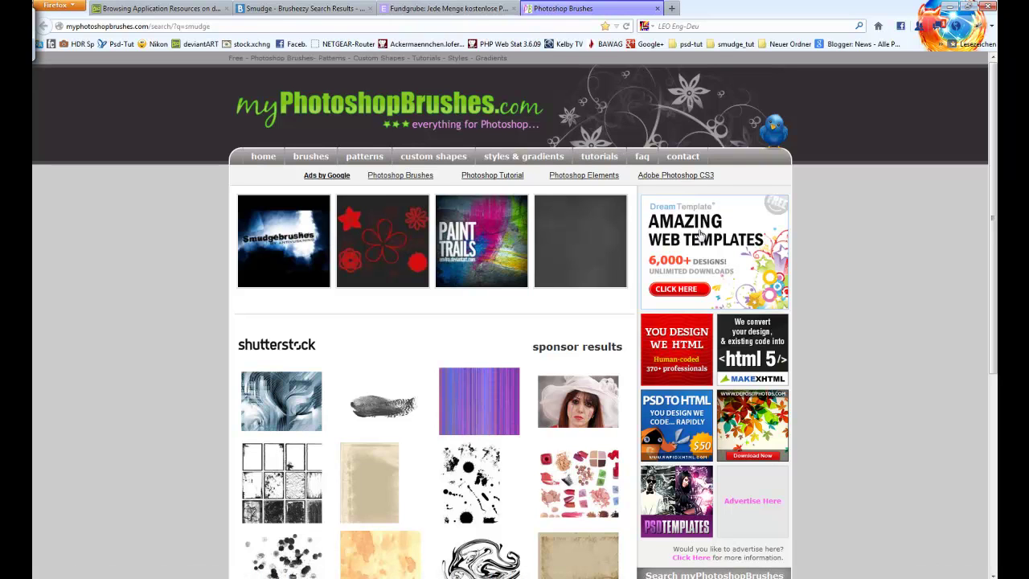
left_click_drag(994, 179, 981, 230)
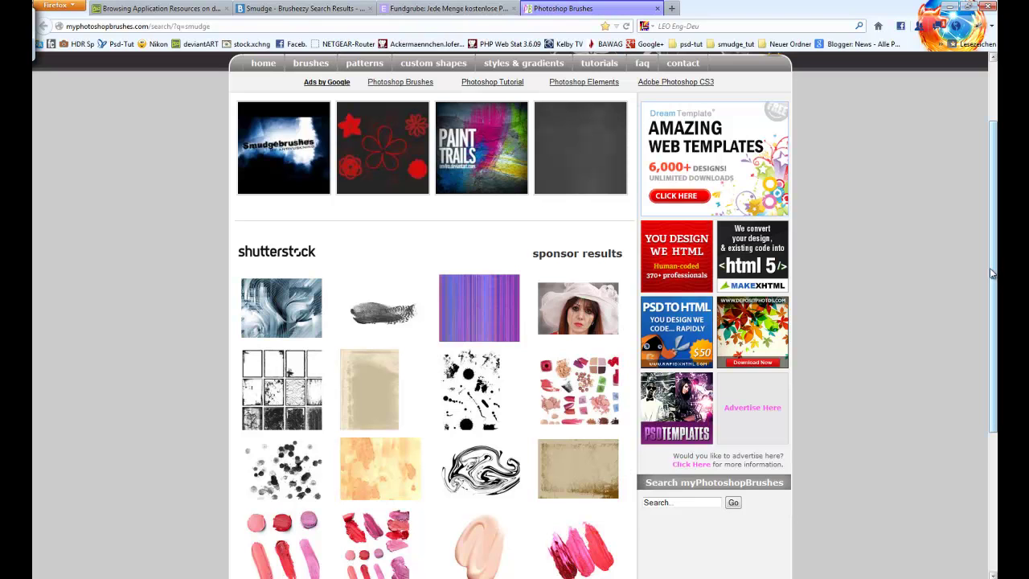
scroll(994, 273, "up", 2)
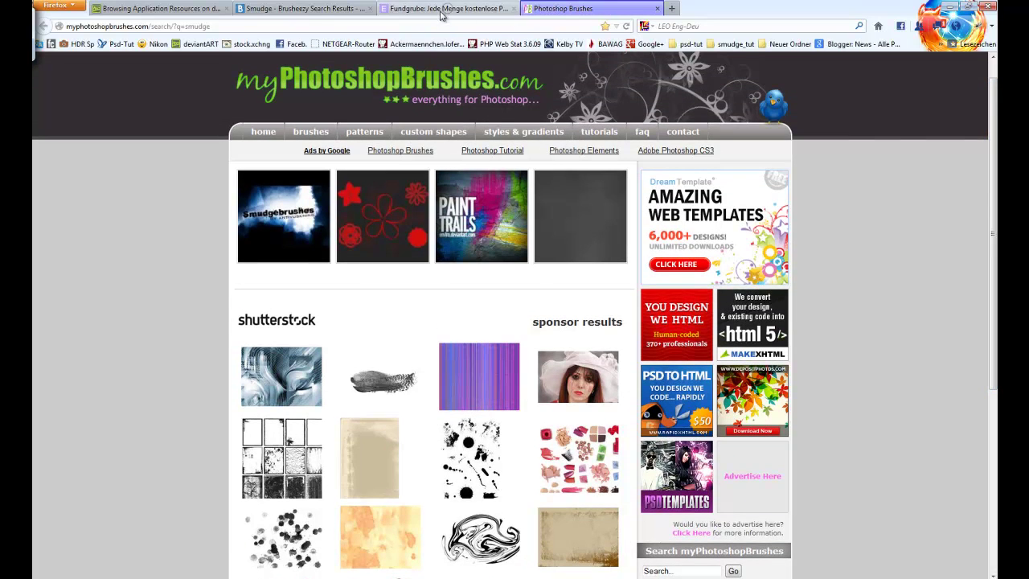
left_click(441, 10)
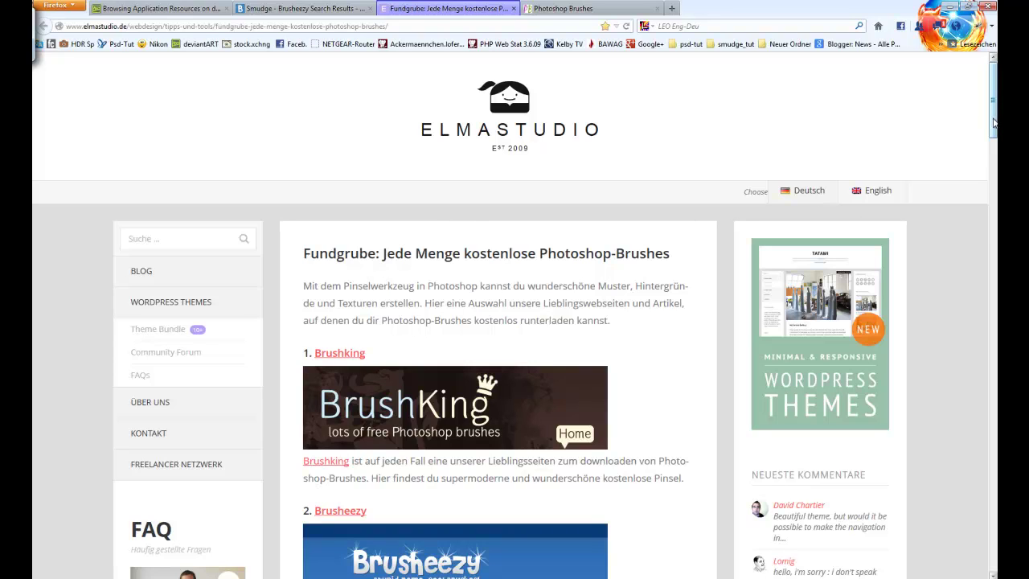
mouse_move(993, 113)
left_mouse_down()
mouse_move(994, 201)
mouse_move(994, 88)
left_mouse_up()
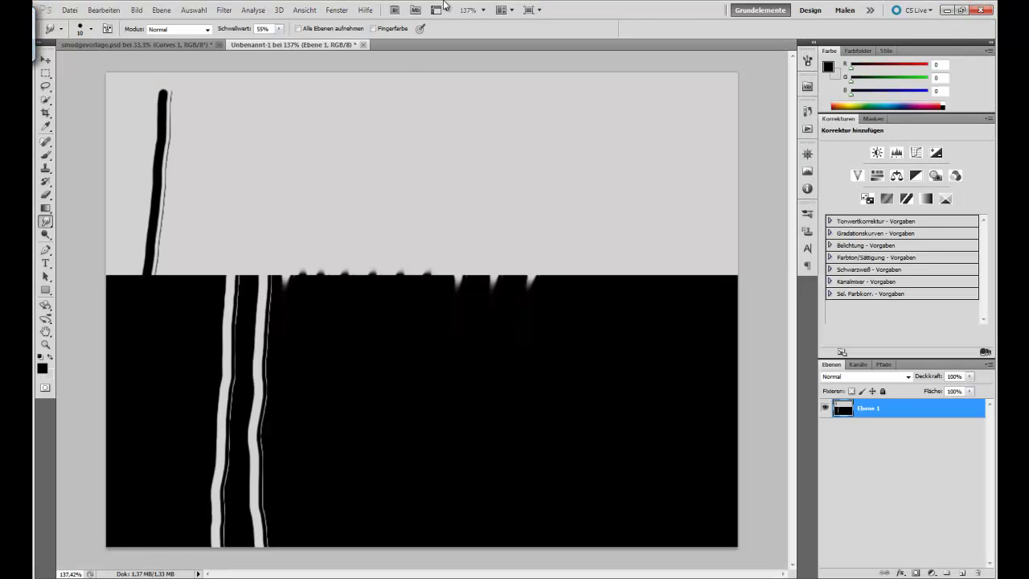
- Switch from Unbenannt-1 to the smudgevorlage.psd chalet photo document
left_click(167, 44)
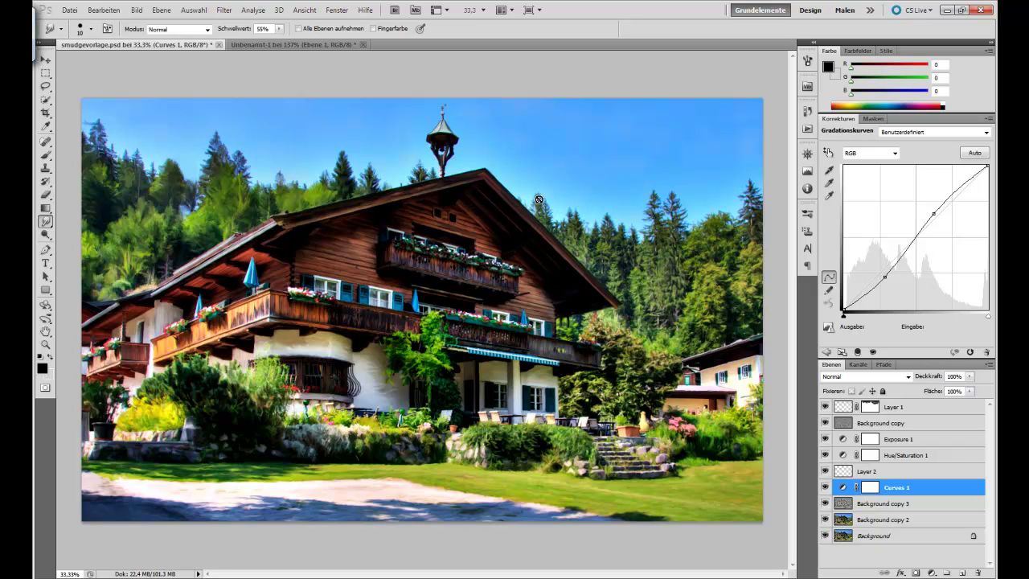
- Alt-click the Background layer's eye icon so only the unpainted chalet photo shows
left_click(824, 535, "alt")
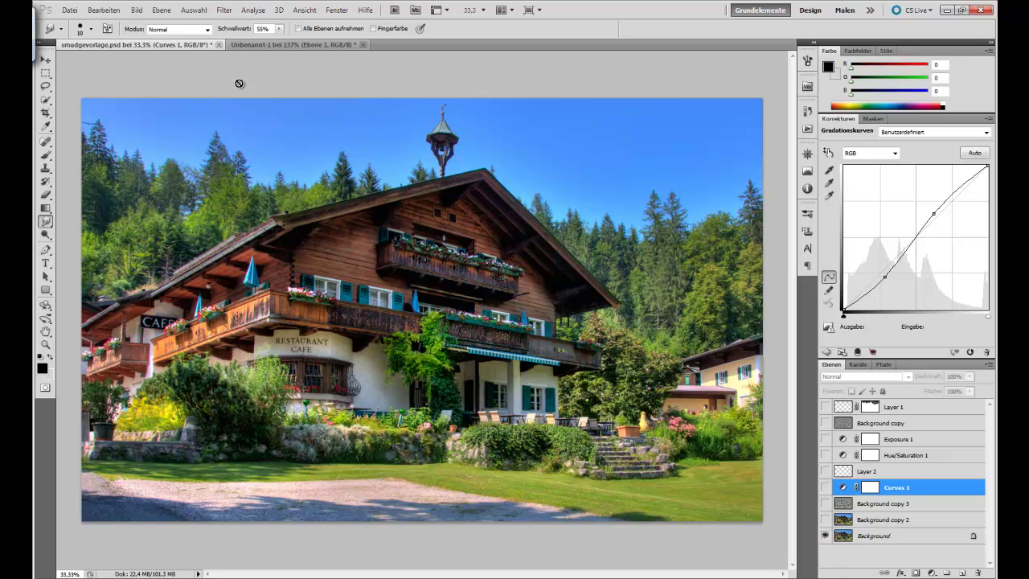
- Browse the brush presets and choose the 207 px textured brush for smudging
left_click(92, 32)
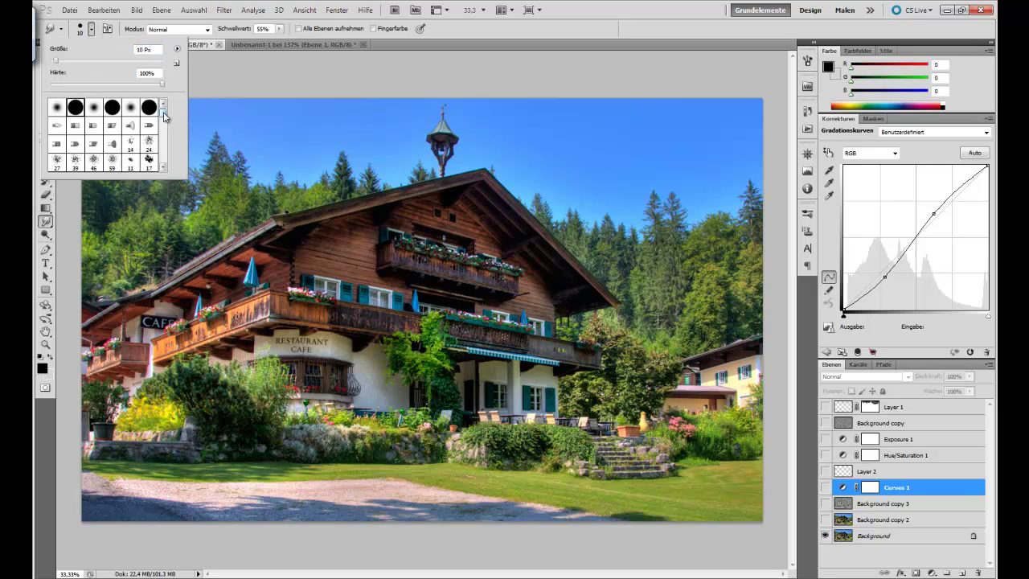
left_click_drag(164, 118, 164, 111)
left_click(130, 126)
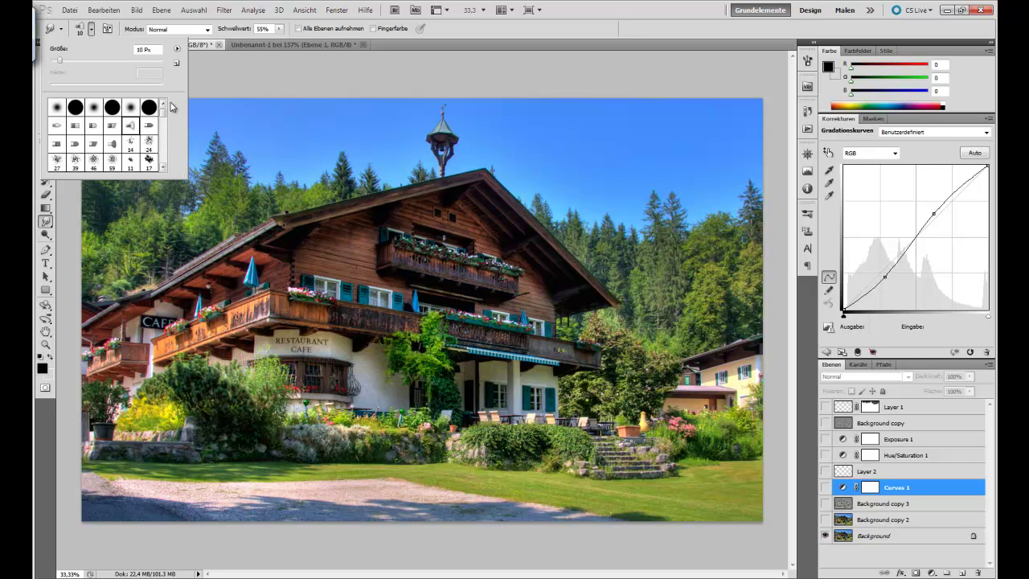
scroll(162, 117, "down", 2)
scroll(162, 119, "down", 2)
scroll(162, 121, "down", 2)
scroll(162, 125, "down", 2)
scroll(161, 125, "up", 1)
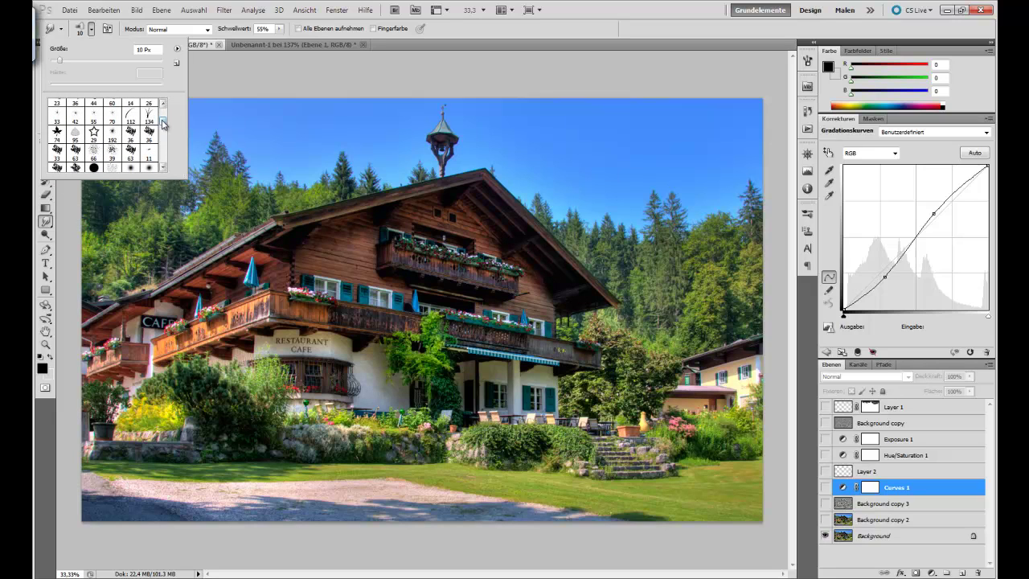
left_click_drag(163, 125, 163, 153)
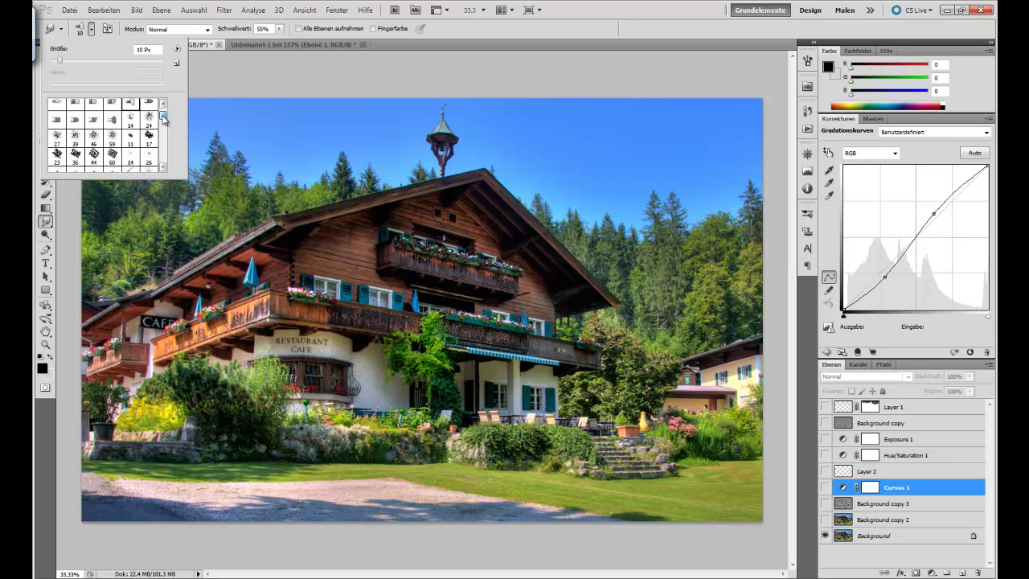
scroll(152, 158, "down", 2)
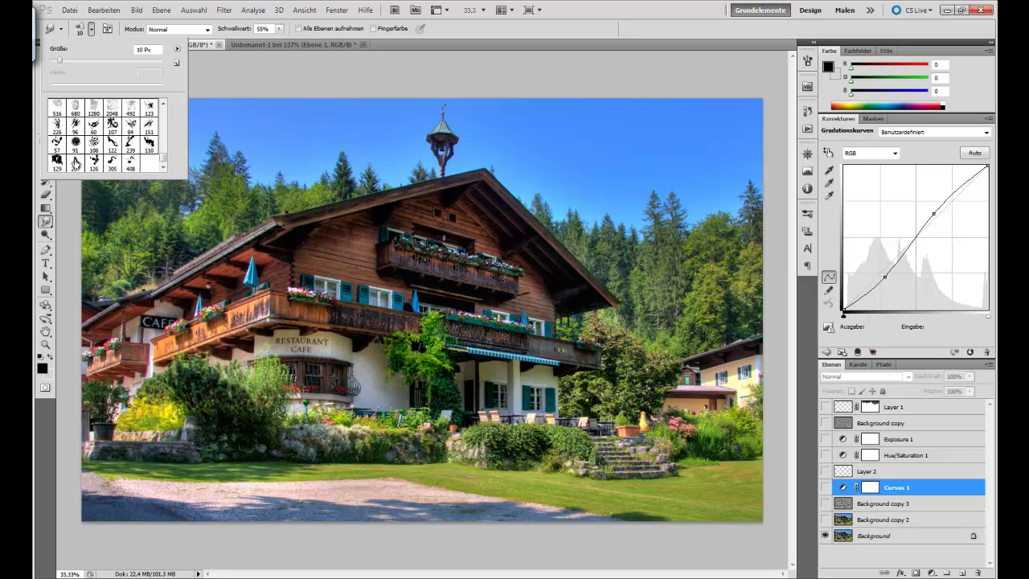
left_click(75, 163)
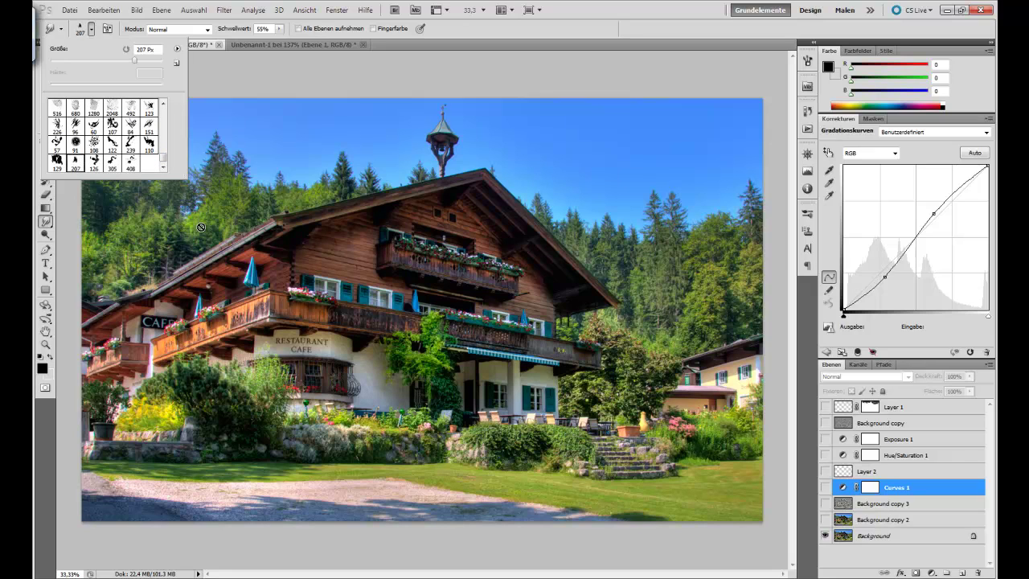
- Select the Background layer and resize the smudge brush to 90 px
left_click(845, 535)
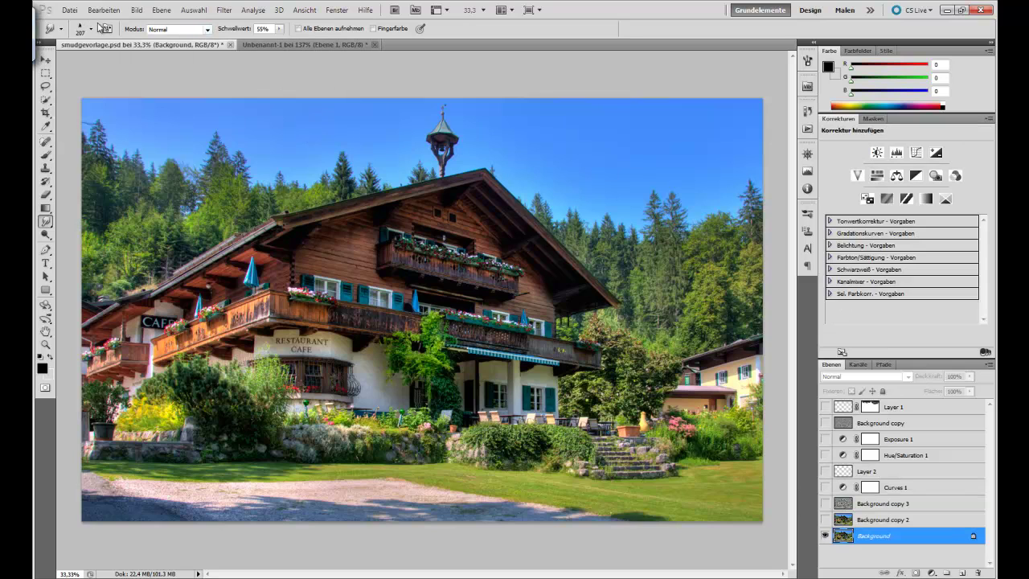
left_click(81, 30)
left_click_drag(134, 60, 149, 61)
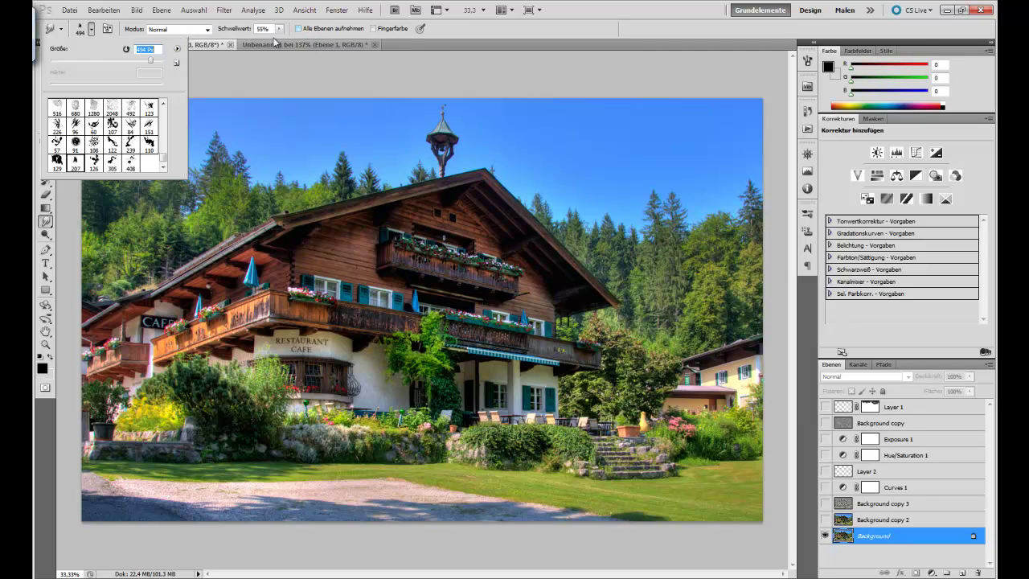
left_click_drag(151, 62, 100, 60)
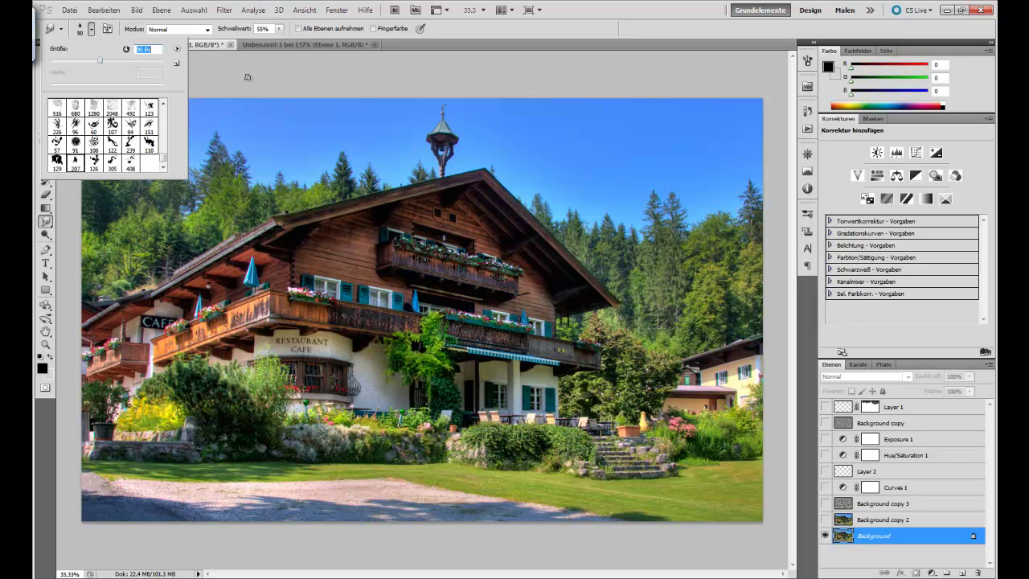
left_click(176, 51)
left_click(262, 91)
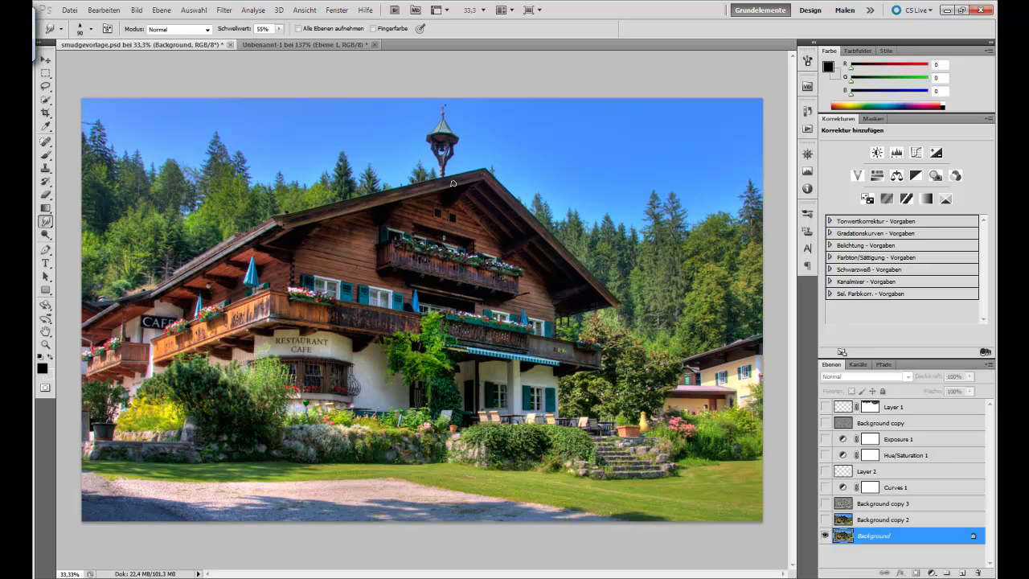
- Zoom in on the chalet's wooden wall and shrink the smudge brush
key("ctrl+plus")
key("ctrl+plus")
key("ctrl+plus")
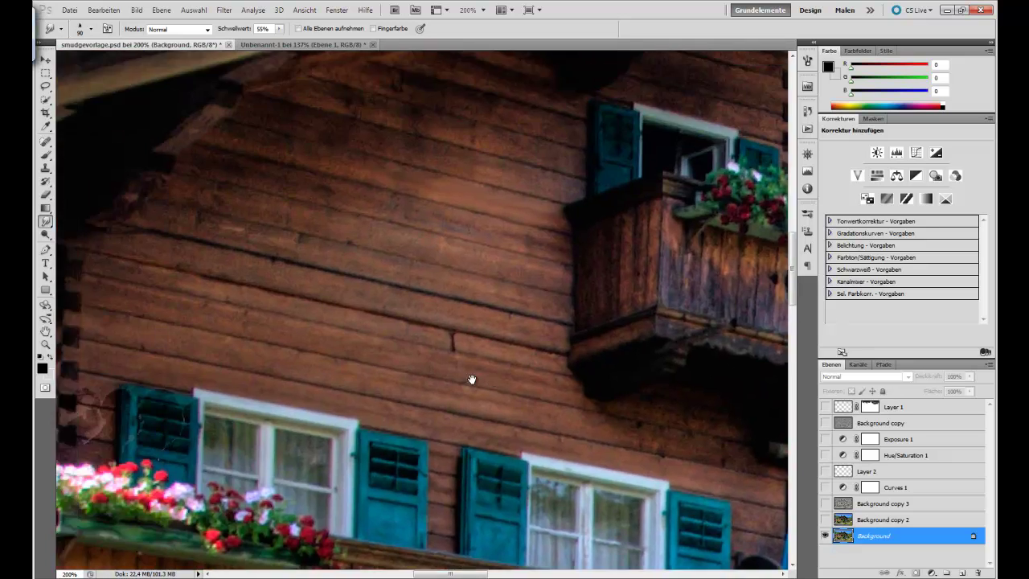
left_click_drag(349, 214, 482, 380)
key("bracketleft")
key("bracketleft")
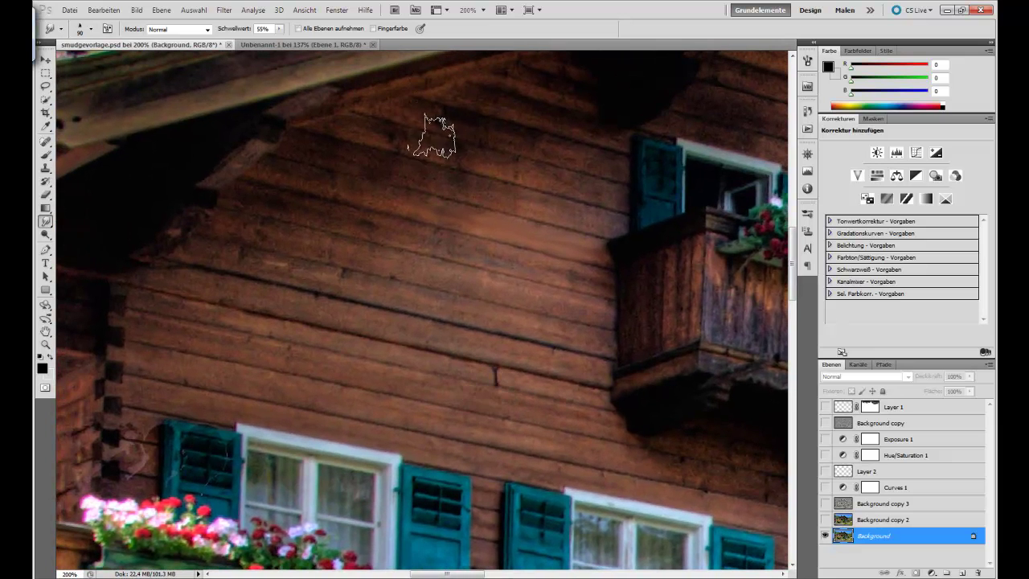
key("bracketleft")
key("bracketleft")
key("bracketleft")
key("bracketleft")
key("bracketleft")
- Try and undo a wall smudge, smear the balcony planks, then pan up to the treetops
mouse_move(489, 268)
left_mouse_down()
mouse_move(473, 288)
mouse_move(448, 260)
mouse_move(407, 259)
mouse_move(407, 222)
mouse_move(391, 270)
left_mouse_up()
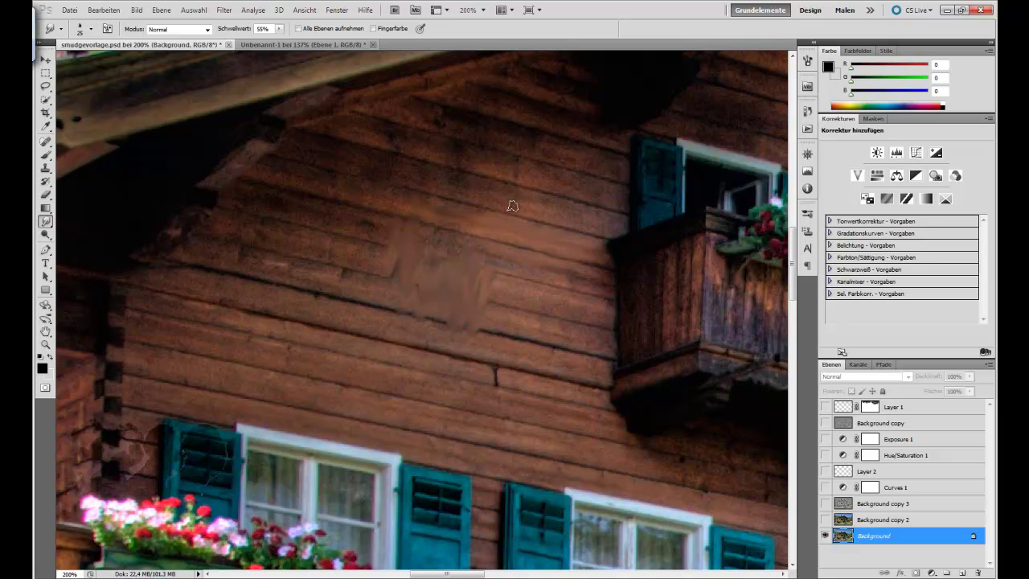
key("ctrl+alt+z")
key("ctrl+alt+z")
key("ctrl+alt+z")
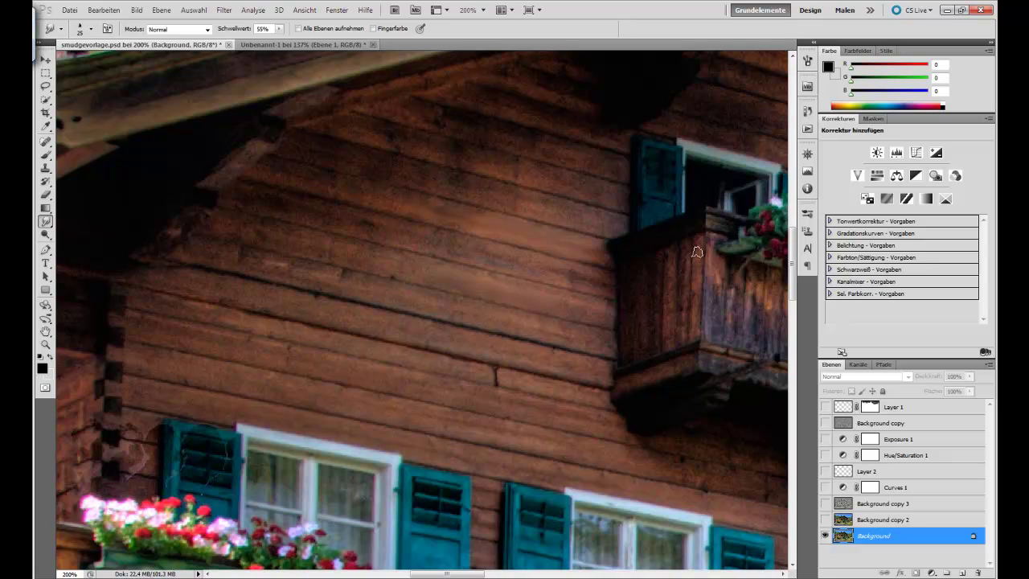
left_click_drag(698, 252, 681, 260)
left_click_drag(629, 188, 559, 309)
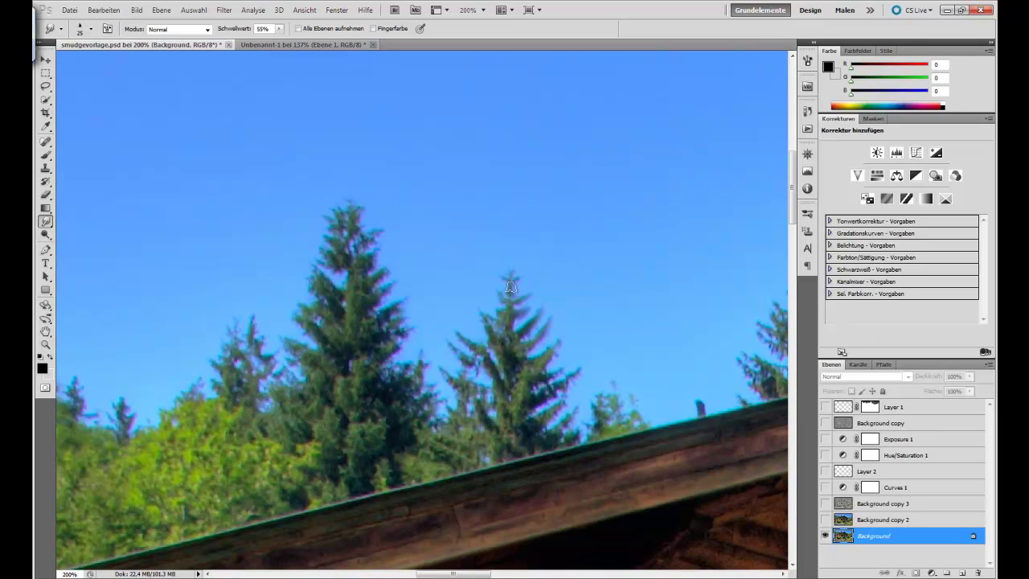
- Smear the right fir tree's tip upward and smudge through its upper branches
left_click_drag(508, 282, 495, 265)
left_click_drag(502, 306, 508, 324)
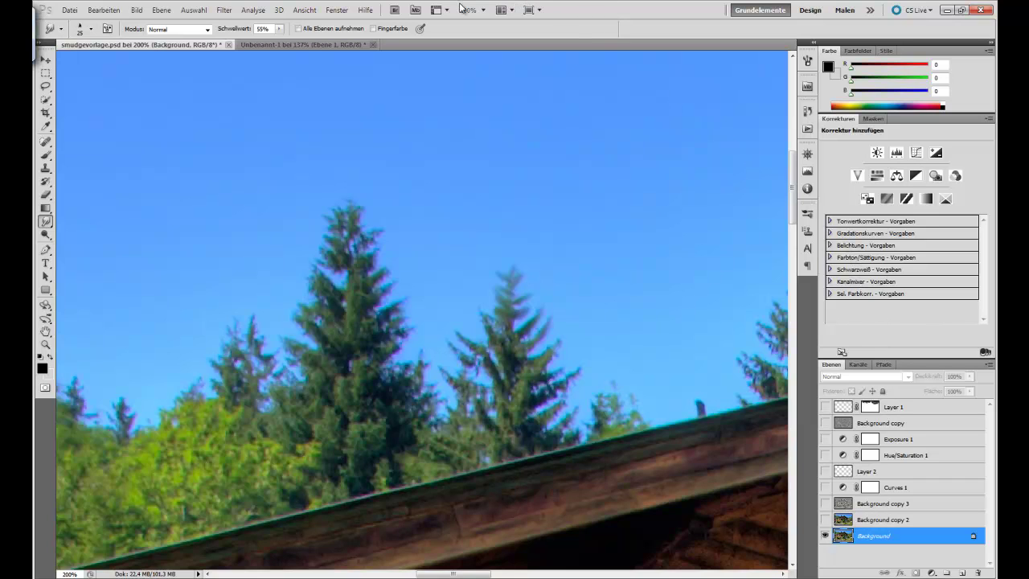
left_click(334, 11)
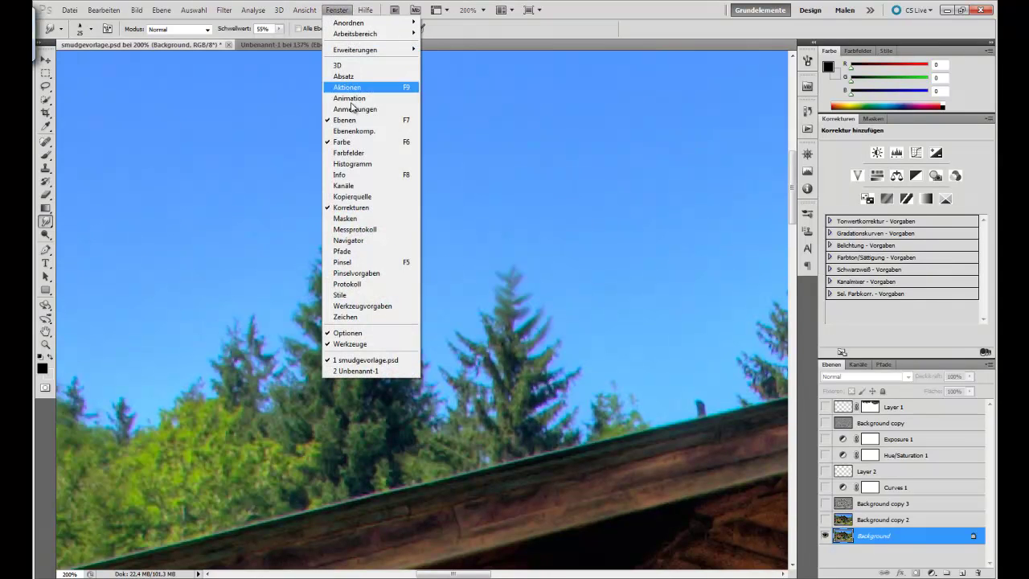
- Revert the document to its smudgevorlage.psd opening snapshot in the History panel
left_click(347, 283)
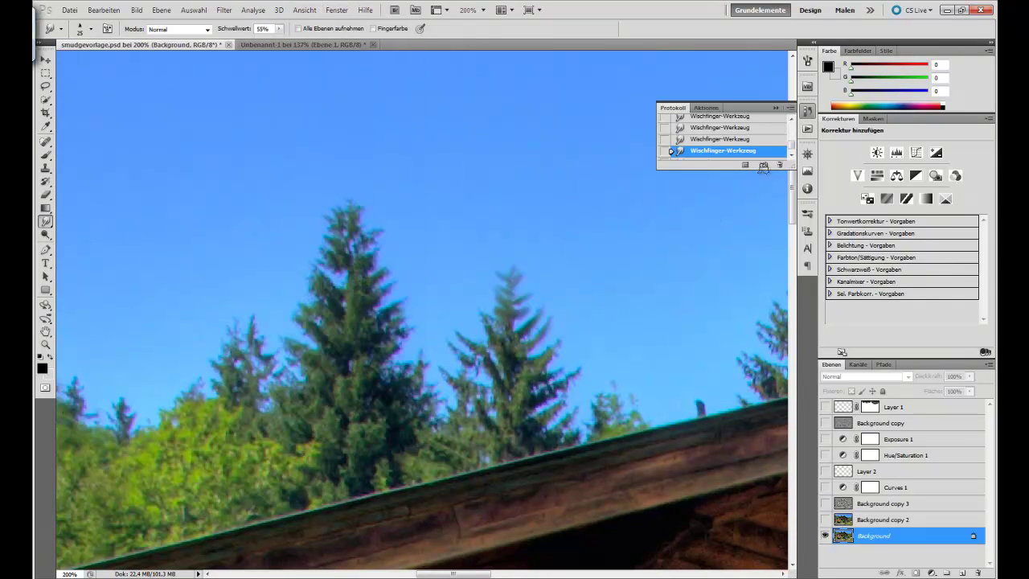
left_click_drag(792, 147, 798, 130)
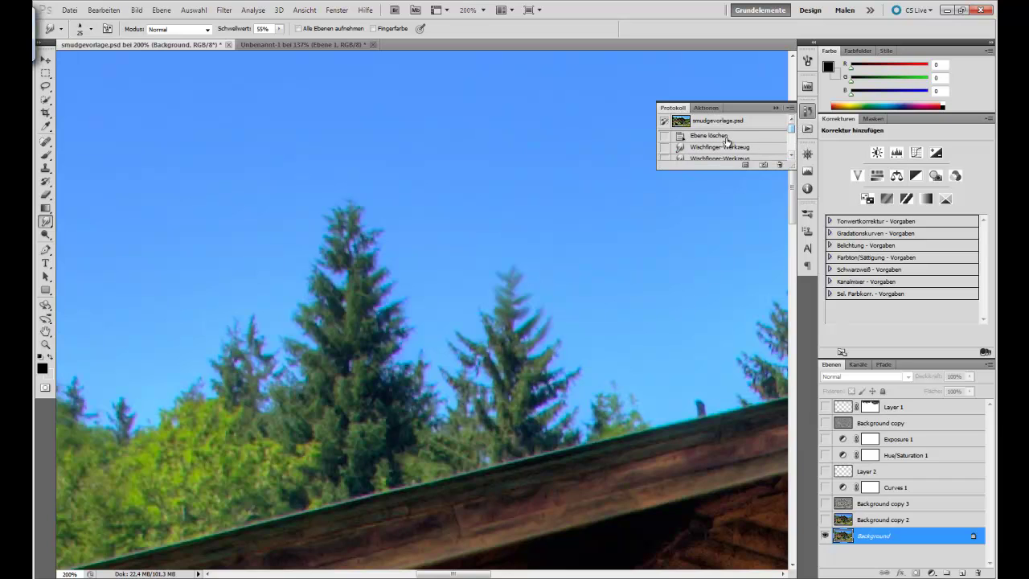
left_click(721, 123)
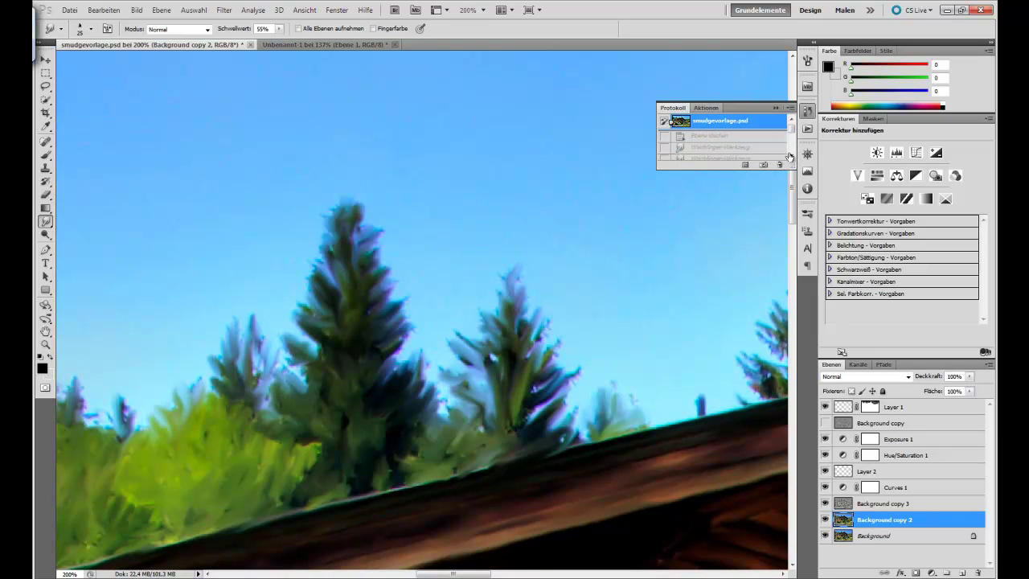
- Show only the Background layer, zoom back out to the whole photo, and select Background
left_click(824, 536, "alt")
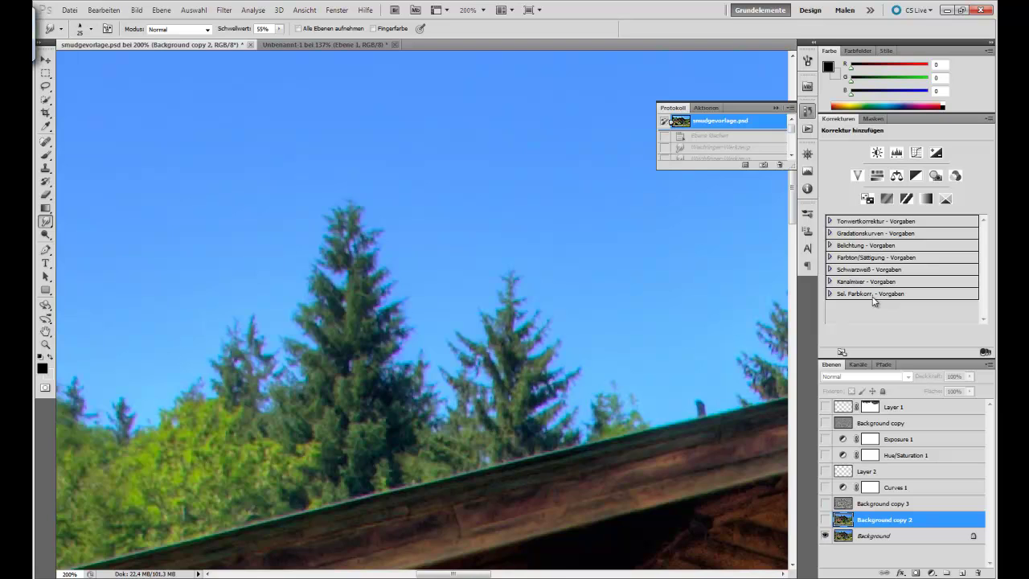
key("ctrl+plus")
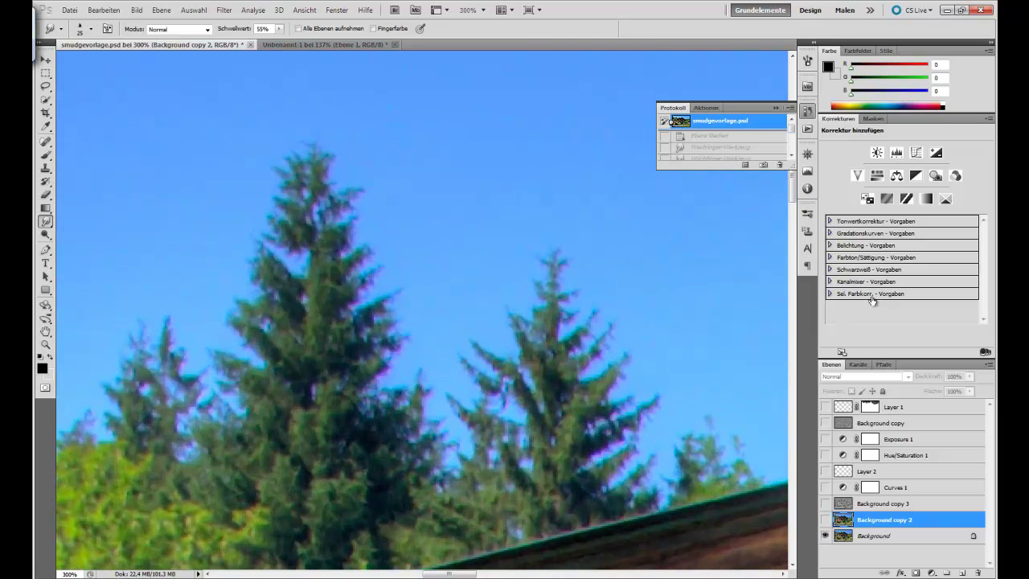
key("ctrl+minus")
key("ctrl+minus")
key("ctrl+minus")
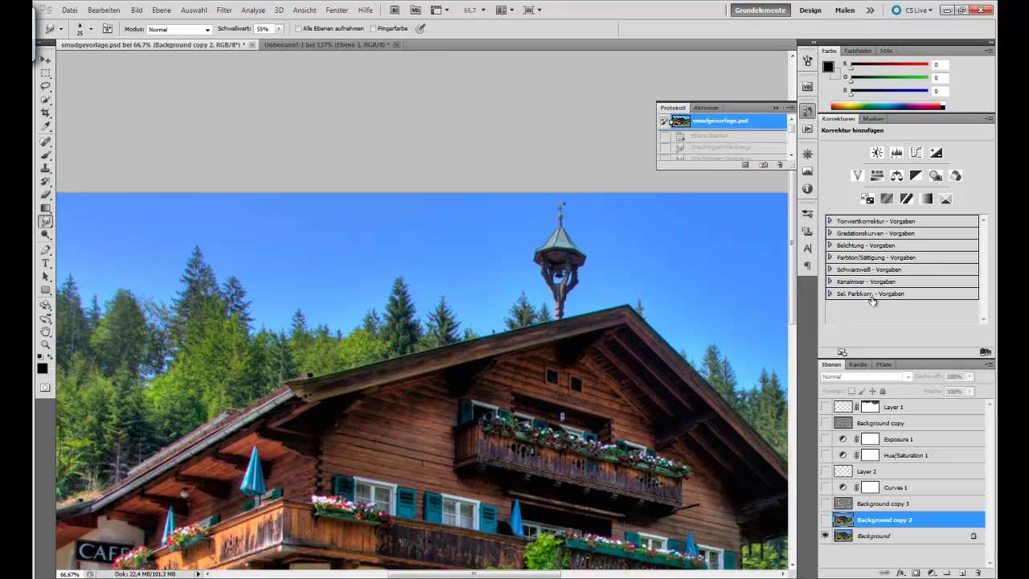
key("ctrl+minus")
key("ctrl+minus")
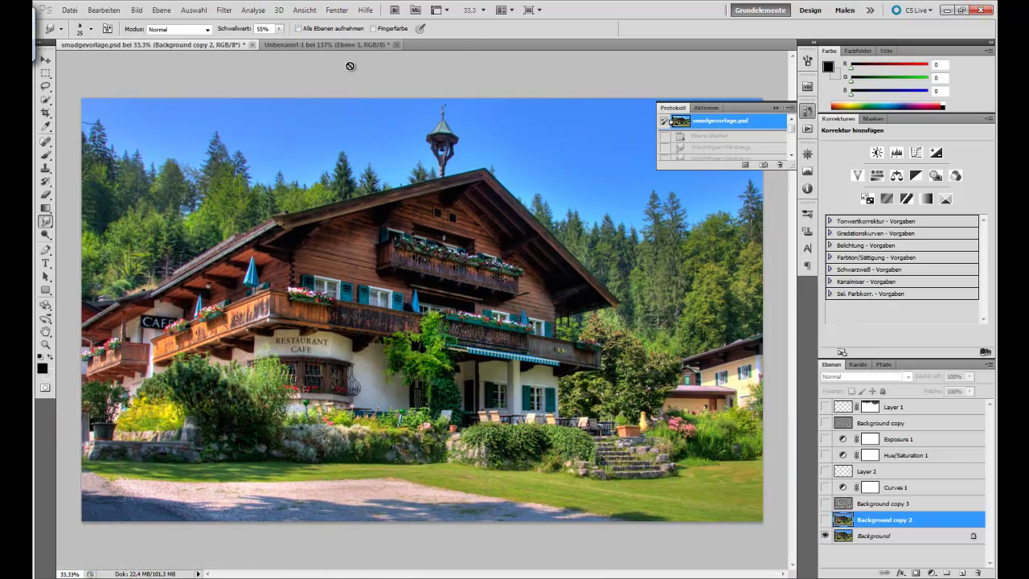
left_click(869, 536)
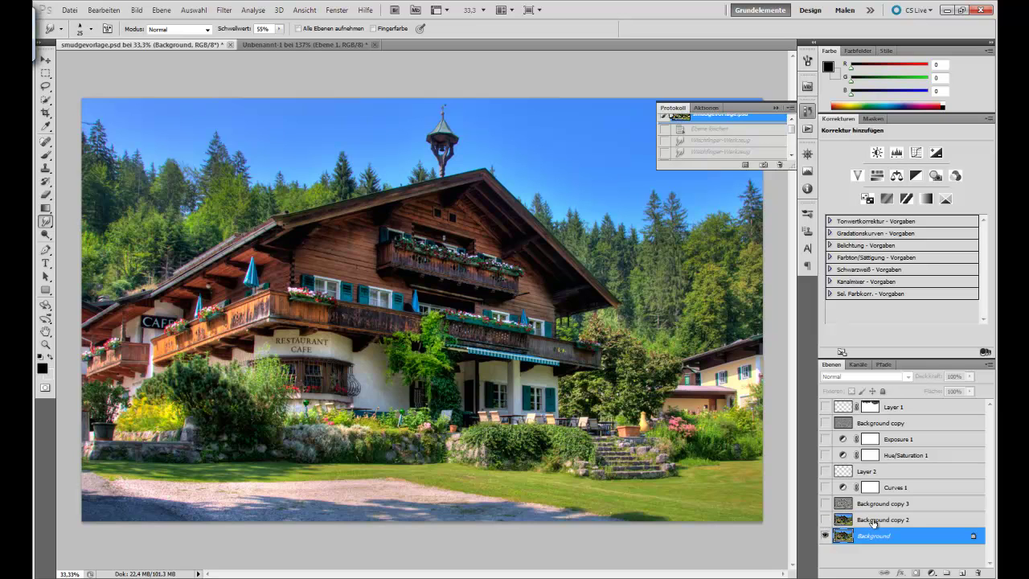
- Turn Background copy 2's visibility back on and make it the active layer
left_click(871, 523)
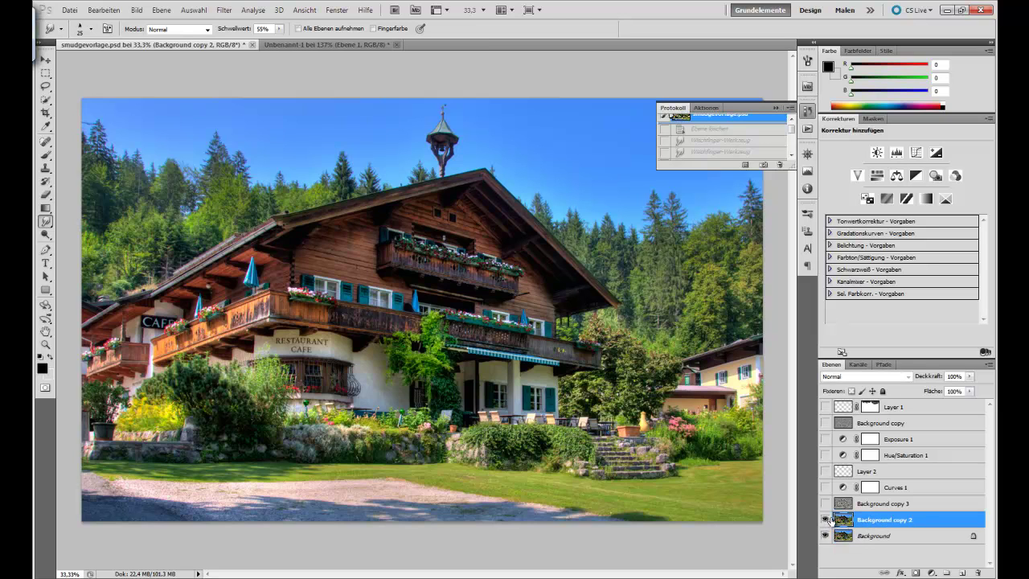
left_click(825, 519)
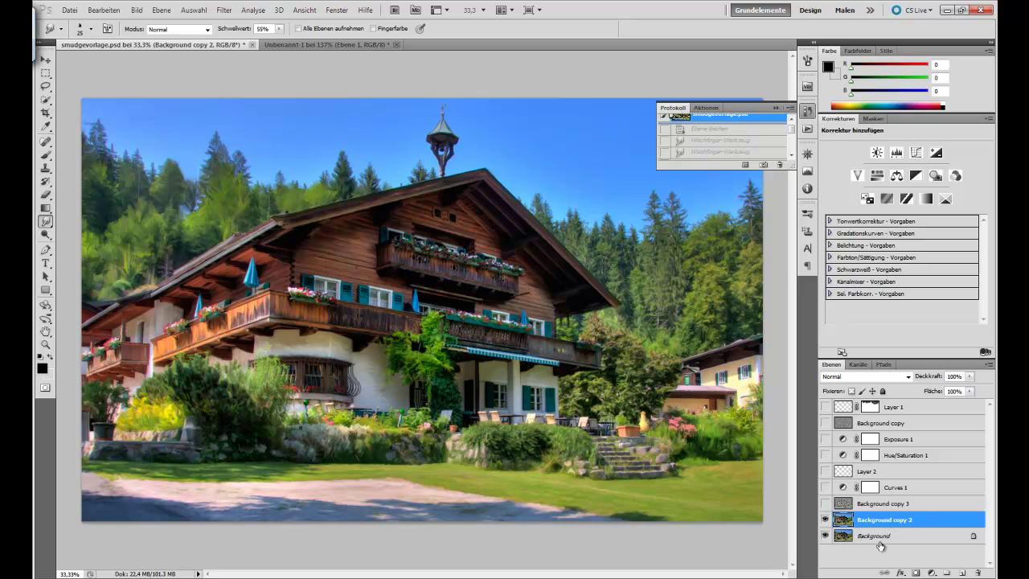
- Create Ebene 1 above Background copy 2, raise the smudge brush to 175, and make a first stroke
left_click(962, 572)
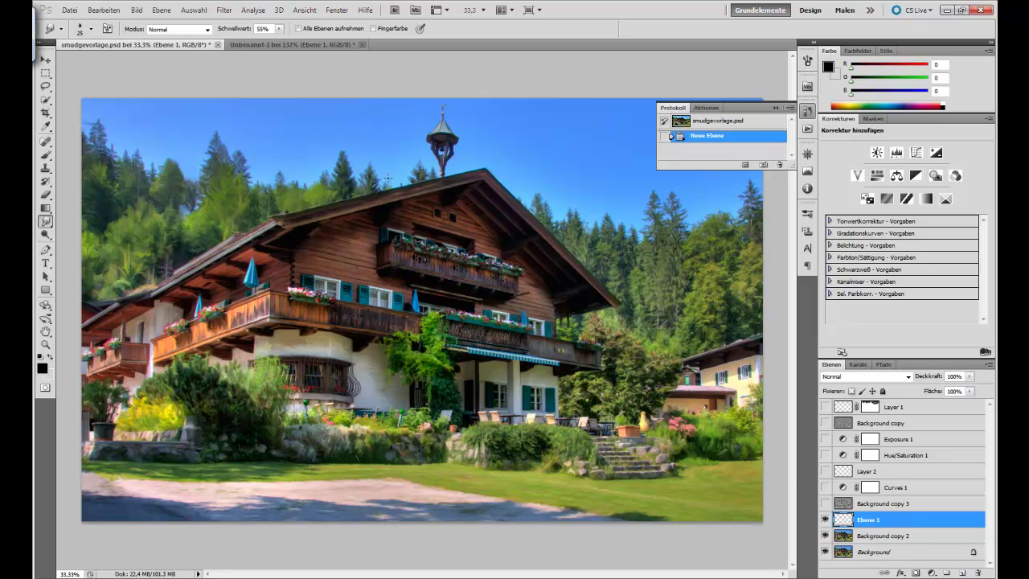
key("bracketright")
key("bracketright")
key("bracketright")
left_click_drag(340, 178, 397, 182)
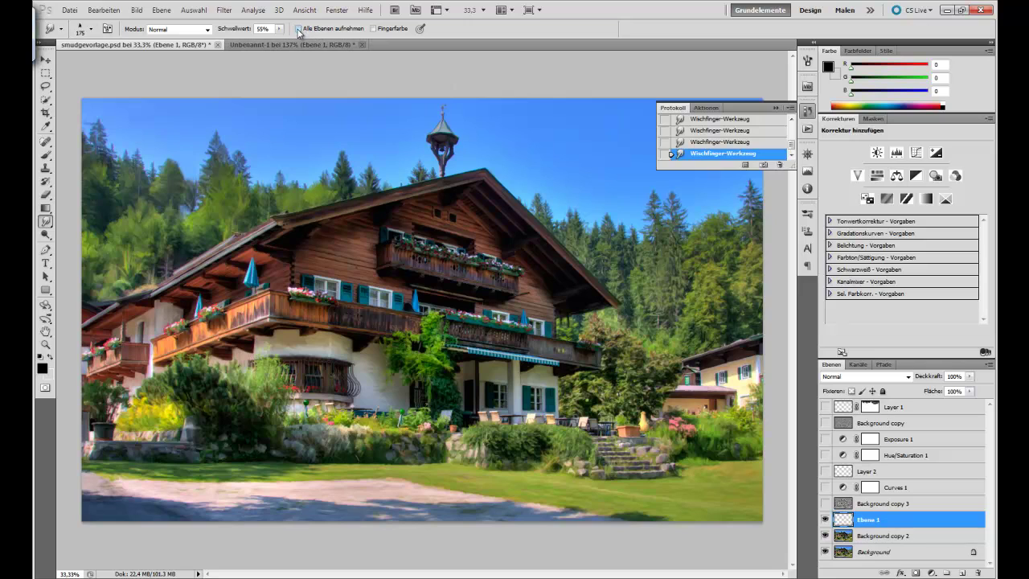
- Enable 'Alle Ebenen aufnehmen' for the Smudge tool and shrink the brush to 125
left_click(298, 29)
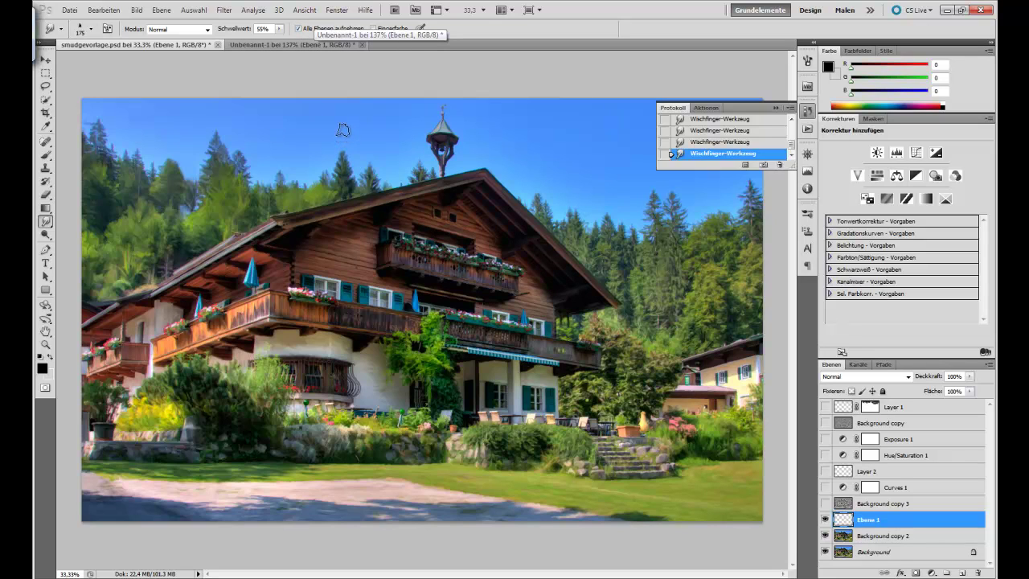
key("bracketleft")
key("bracketleft")
key("bracketleft")
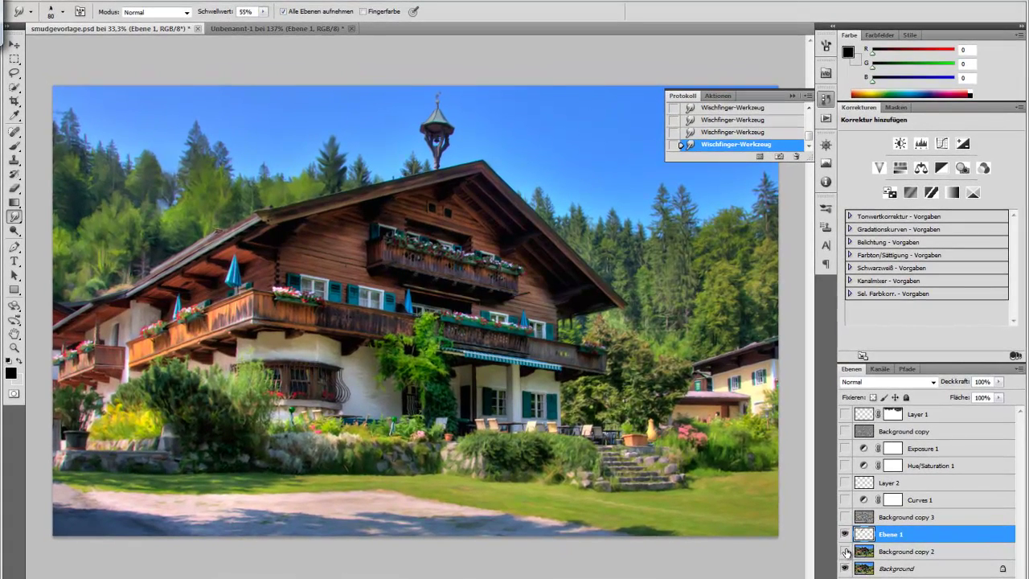
- Compare Ebene 1, Background copy 2 and Background by toggling visibility, ending with Background copy 2 hidden
left_click(845, 551)
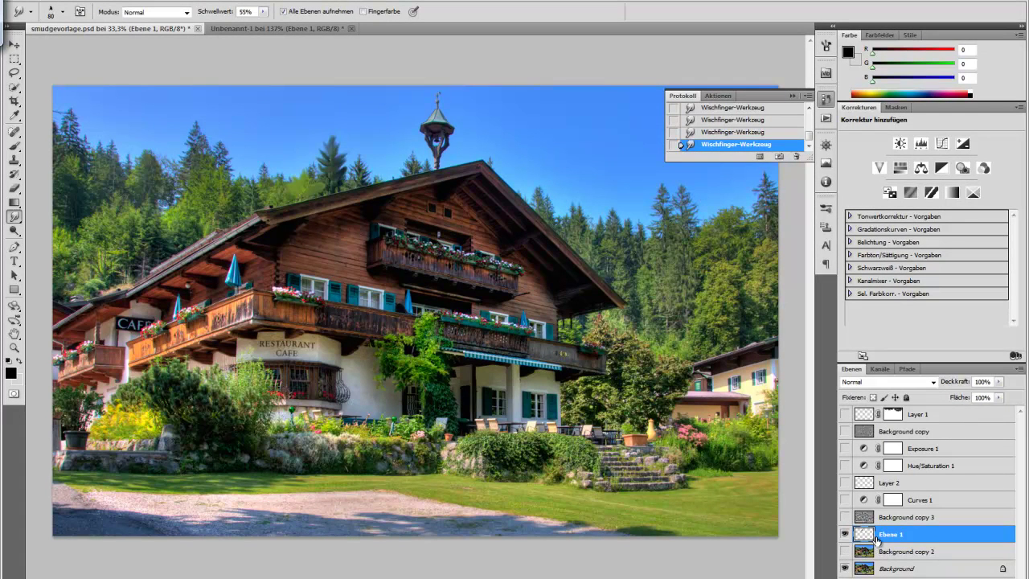
left_click(845, 534)
left_click(845, 552)
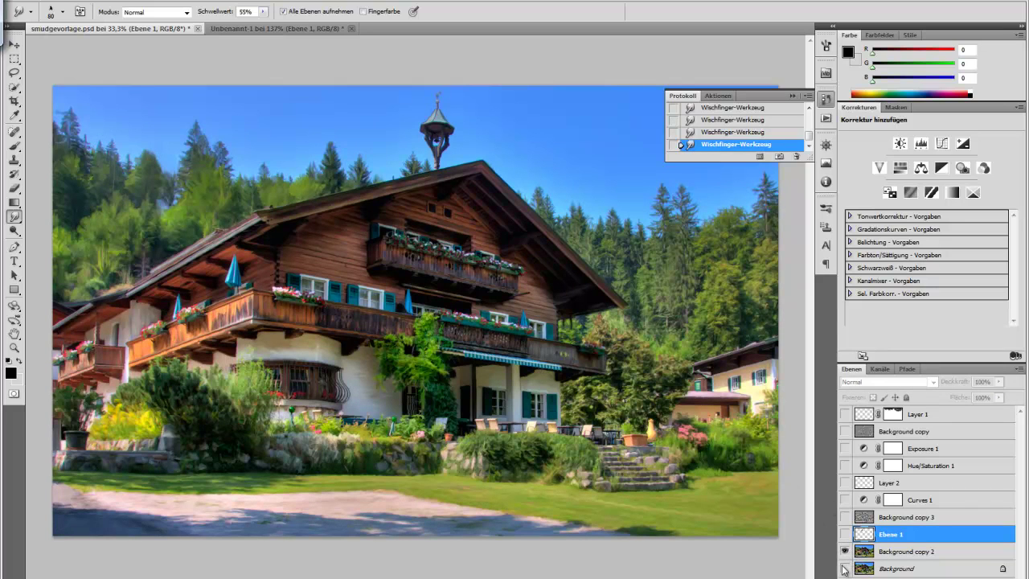
left_click(845, 568, "alt")
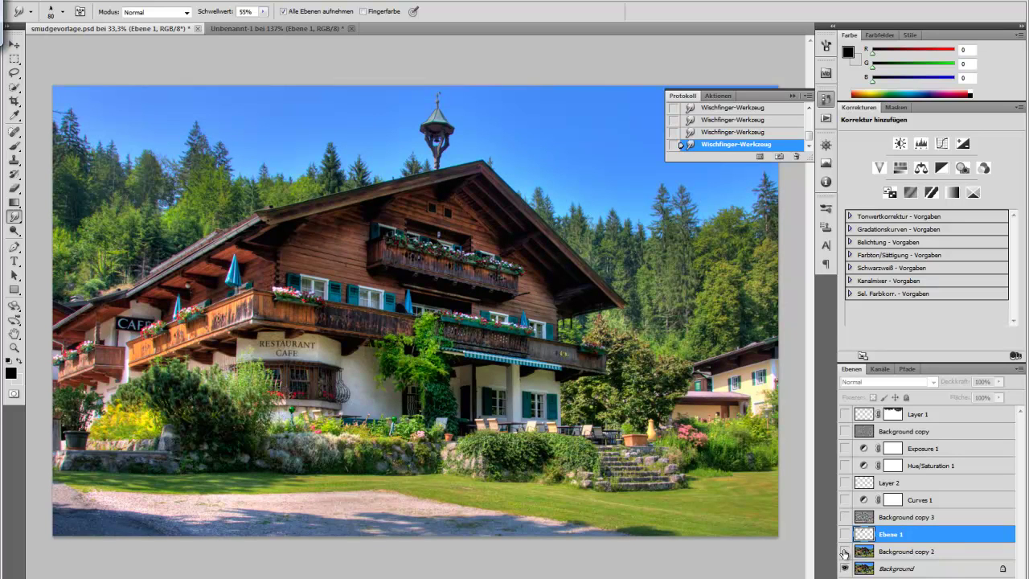
left_click(845, 534)
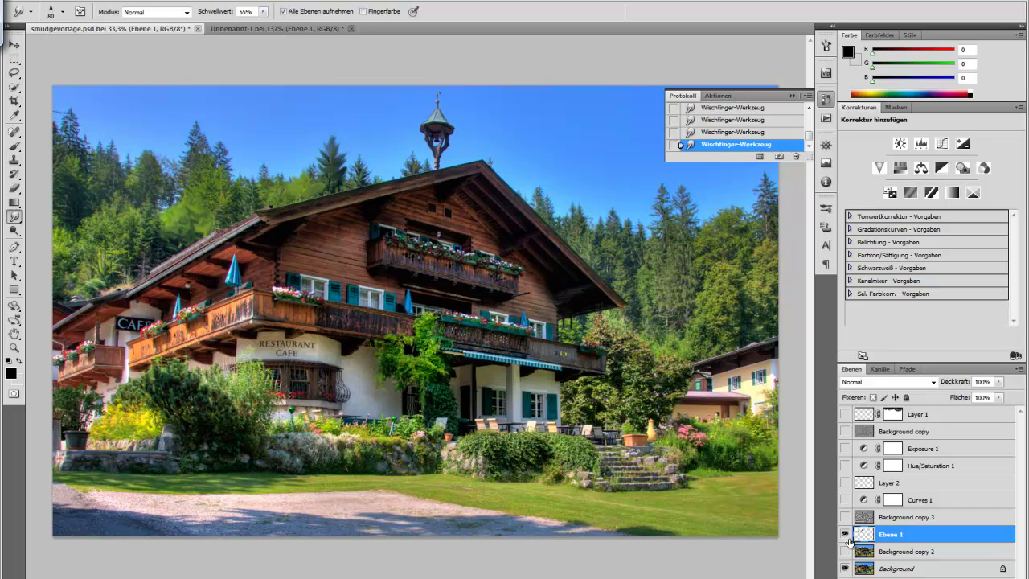
left_click(845, 534, "alt")
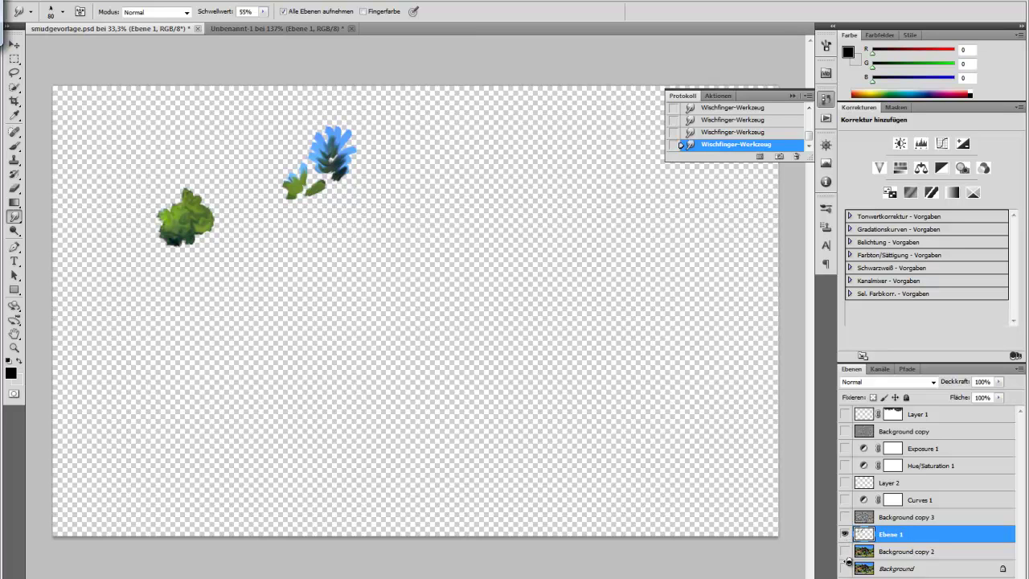
left_click(844, 569)
left_click(845, 535)
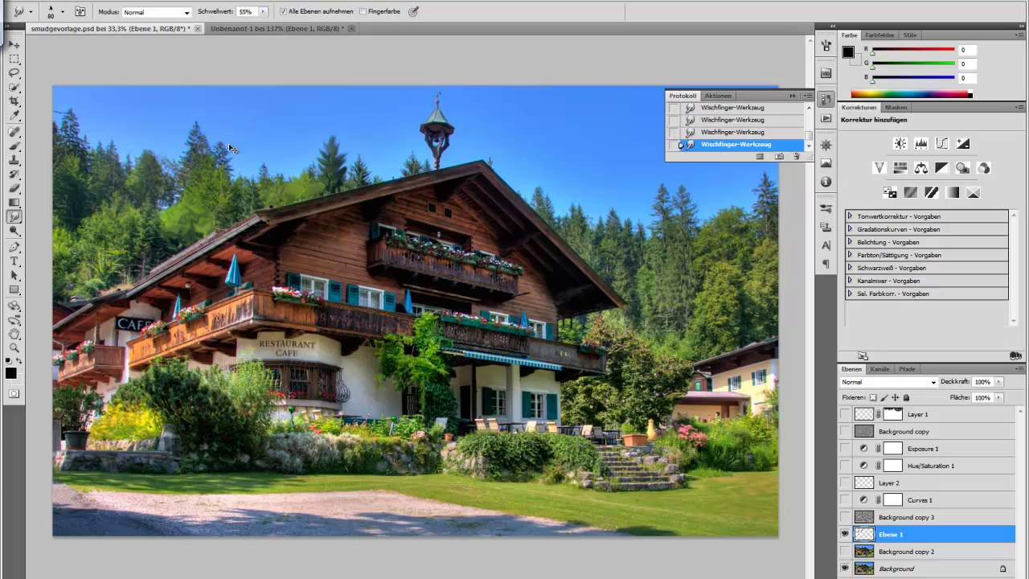
- Zoom in and pan to the trees above the roof's left edge and umbrella
key("ctrl+plus")
key("ctrl+plus")
key("ctrl+plus")
key("ctrl+plus")
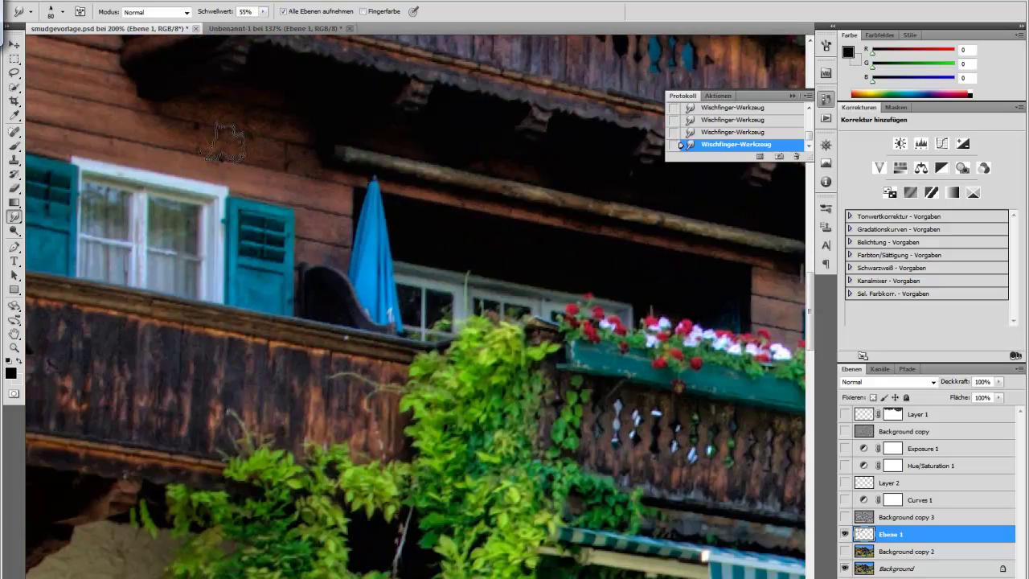
mouse_move(227, 145)
left_mouse_down()
mouse_move(443, 232)
mouse_move(501, 276)
left_mouse_up()
mouse_move(350, 242)
left_mouse_down()
mouse_move(558, 294)
mouse_move(574, 361)
left_mouse_up()
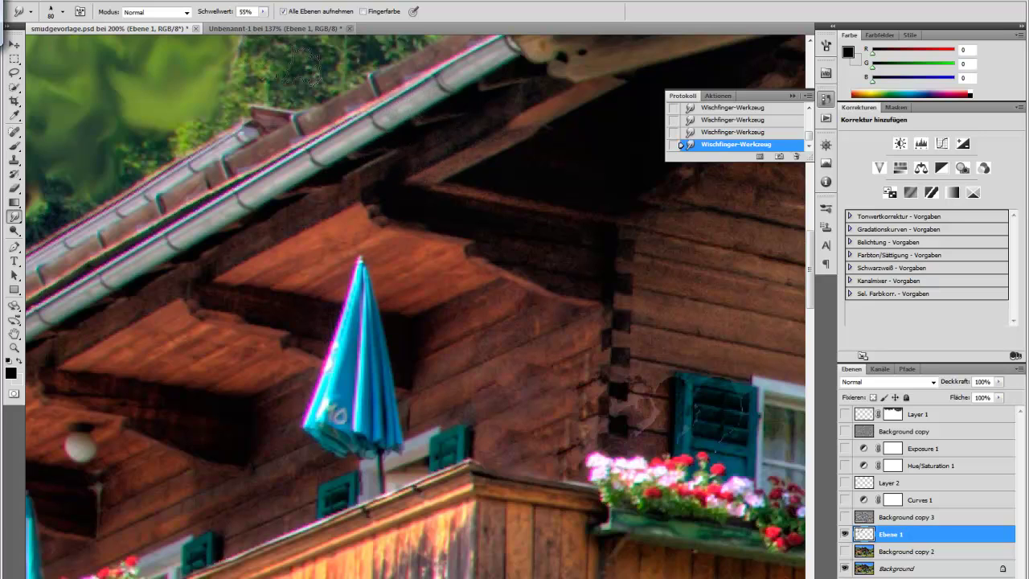
- Shrink the smudge brush to 20, zoom out, and pan up to the upper eaves and beams
key("bracketleft")
key("bracketleft")
key("bracketleft")
key("ctrl+minus")
key("ctrl+minus")
key("ctrl+minus")
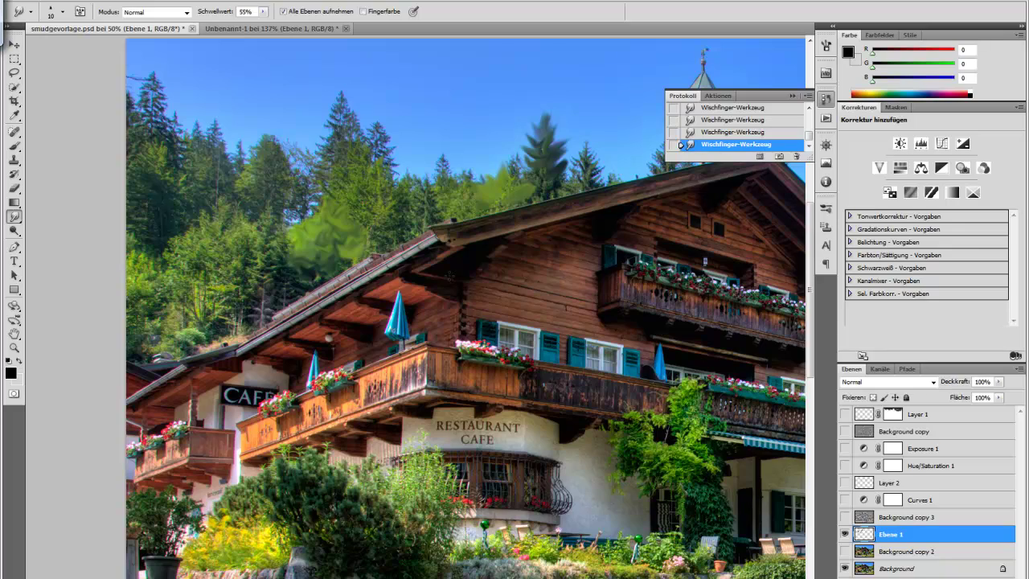
scroll(448, 275, "up", 1)
scroll(449, 275, "up", 1)
scroll(449, 275, "up", 1)
scroll(448, 275, "up", 1)
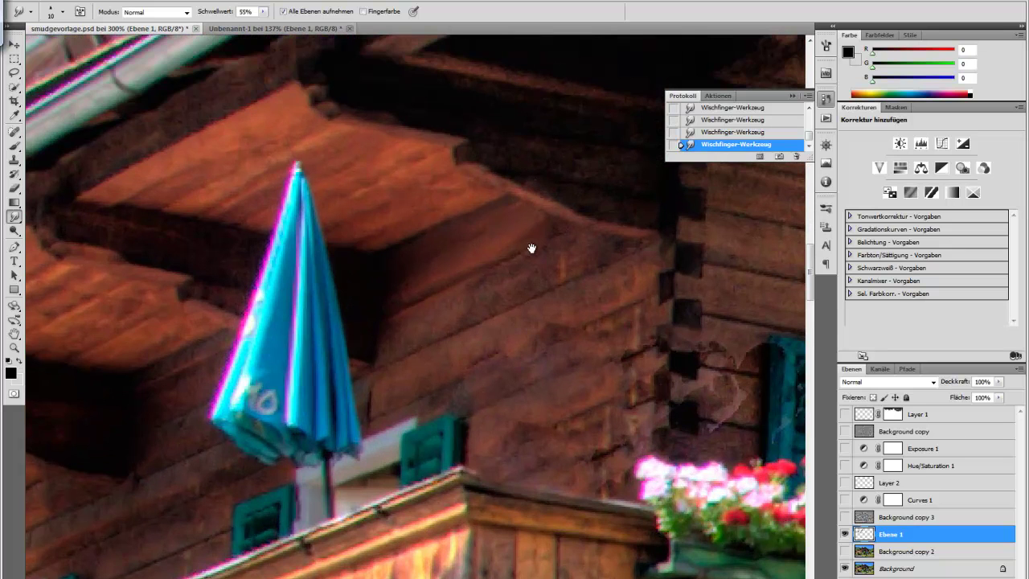
left_click_drag(533, 246, 441, 350)
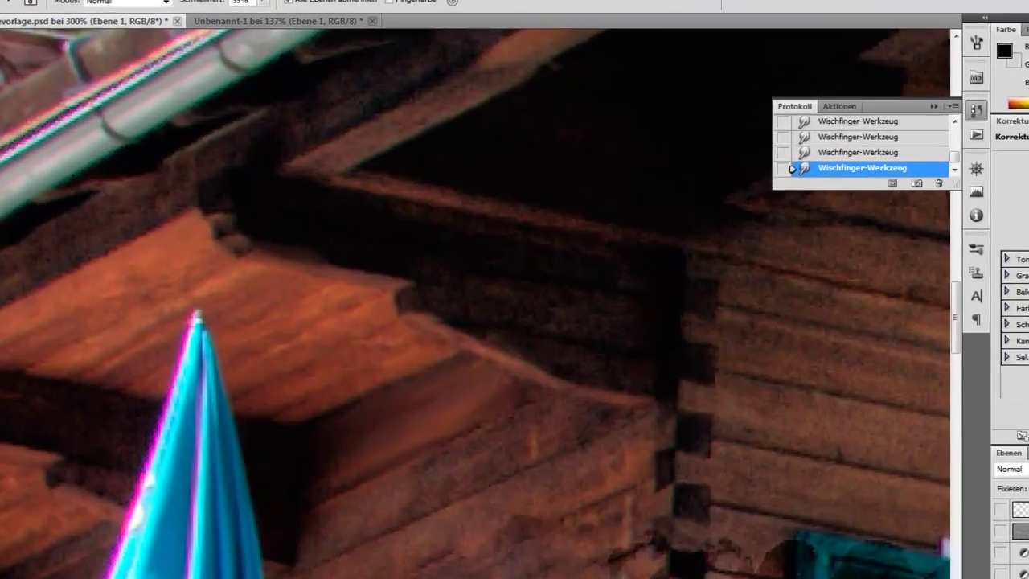
- Sample dark brown 281a19 from the wood as foreground, enable Fingerfarbe, and set strength to 86%
left_click(5, 378)
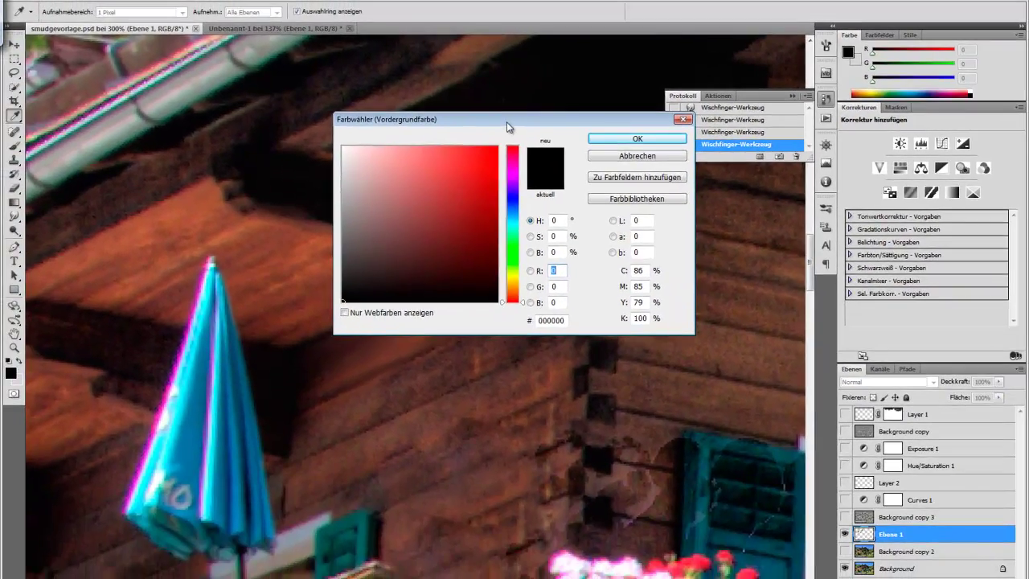
left_click_drag(510, 127, 659, 169)
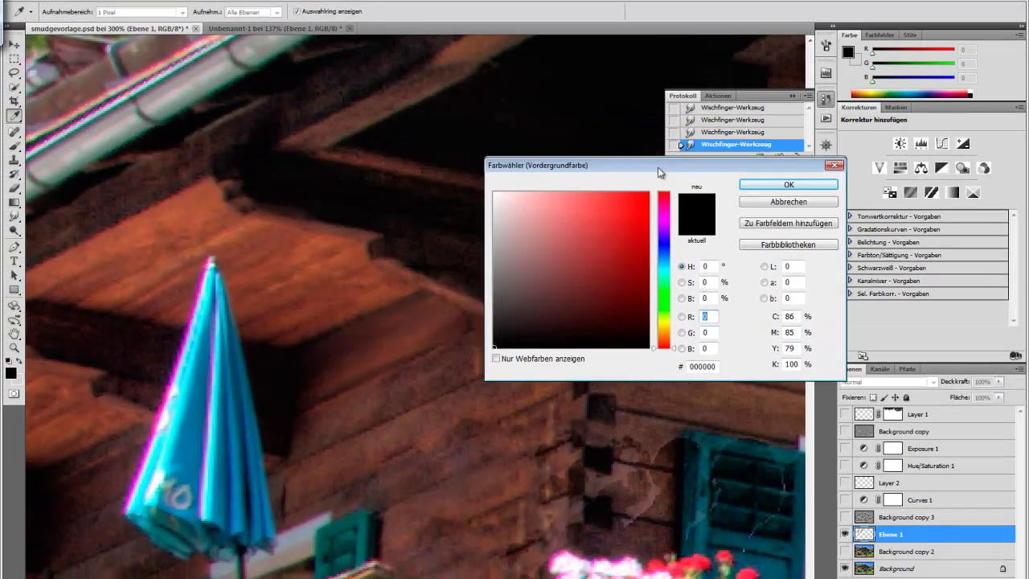
left_click(385, 240)
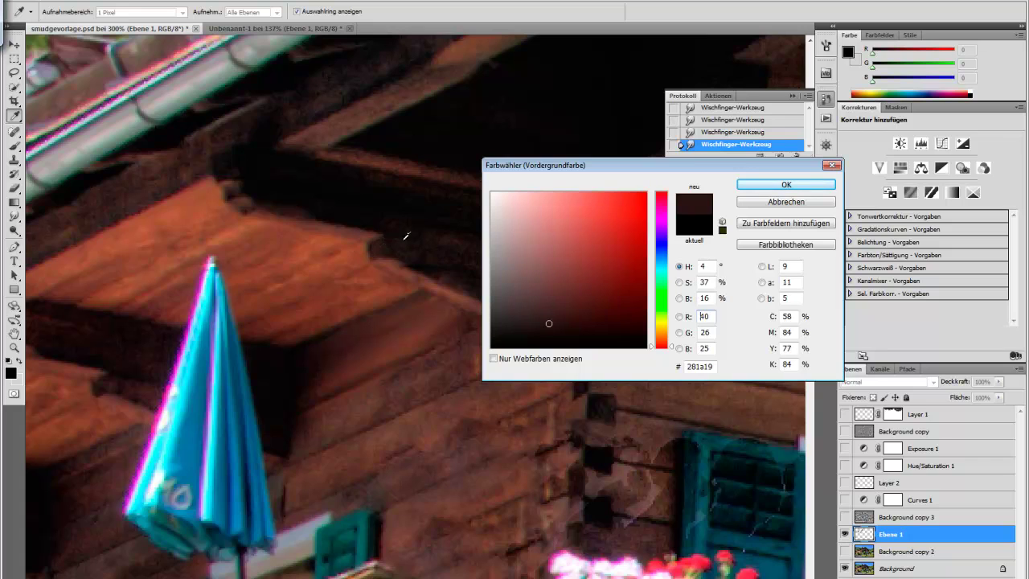
left_click(787, 185)
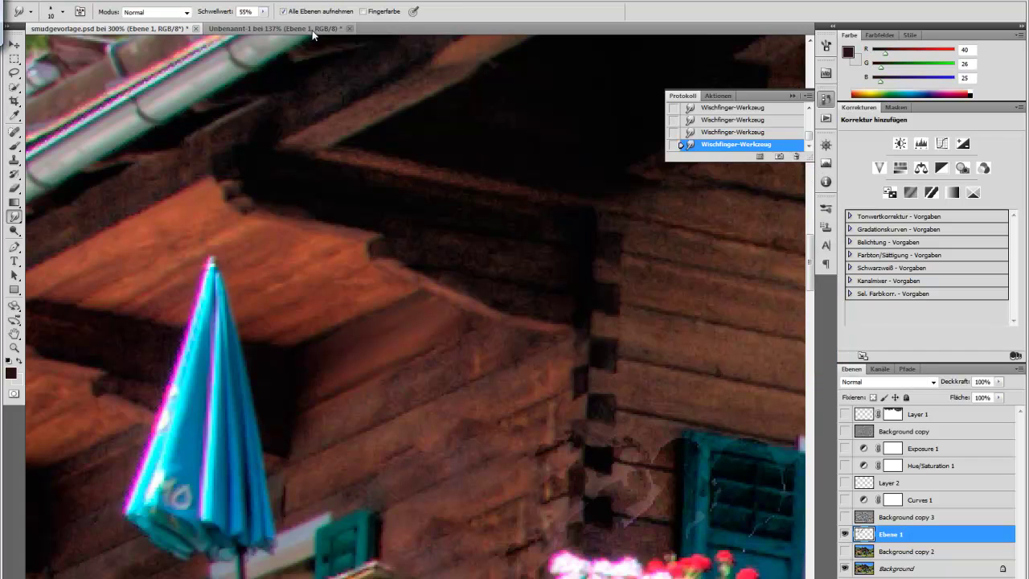
left_click(363, 12)
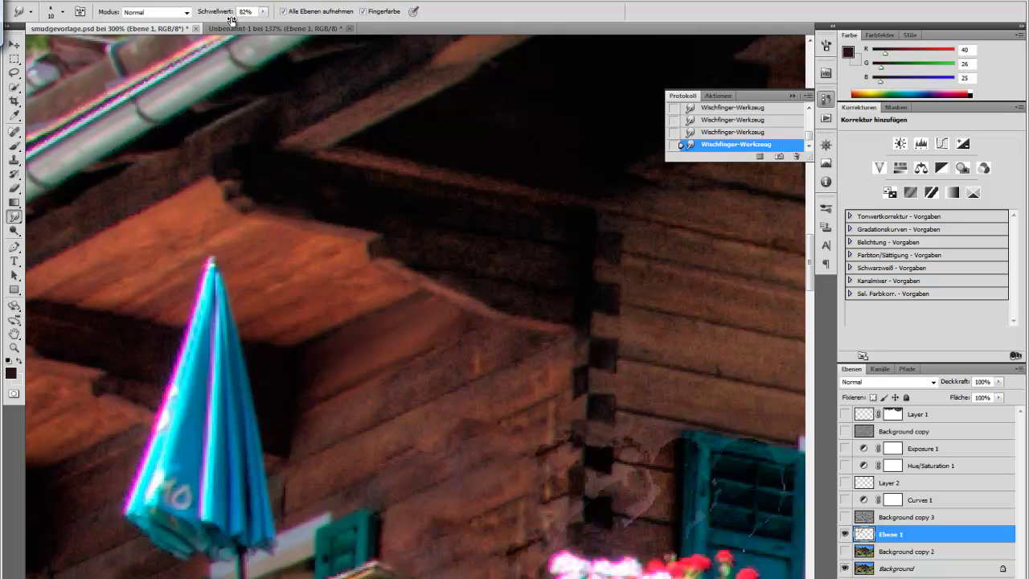
left_click_drag(231, 20, 235, 20)
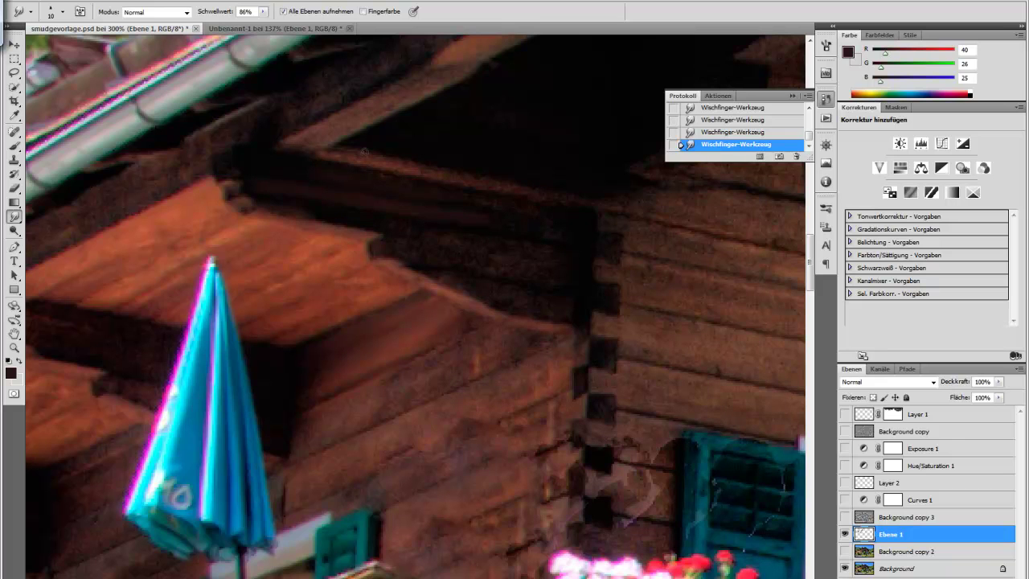
- Scroll up to the sky and treetops, then resize the smudge brush from 150 to 90
scroll(406, 230, "up", 3)
scroll(420, 212, "up", 5)
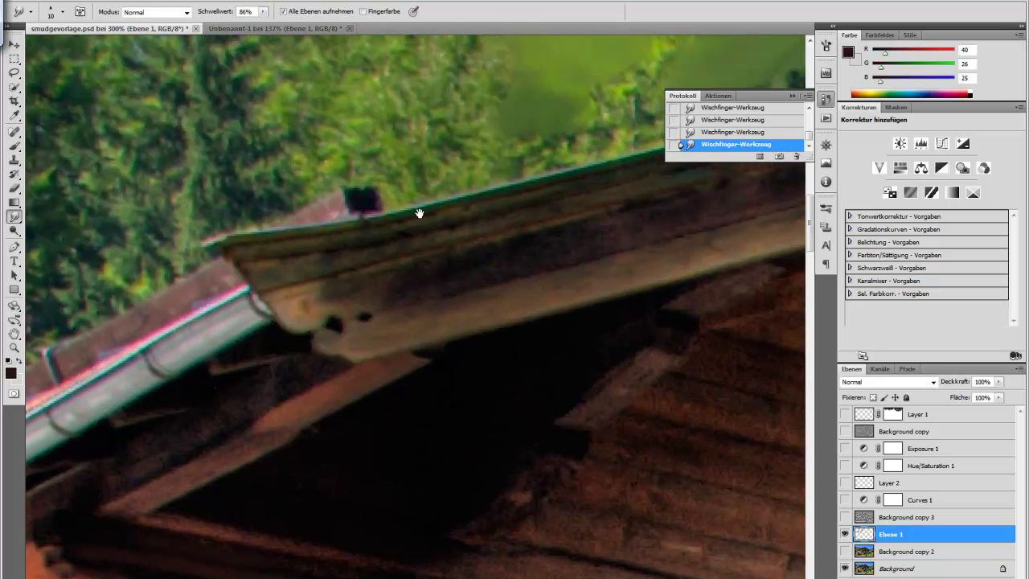
scroll(397, 265, "up", 5)
scroll(409, 242, "up", 5)
scroll(412, 266, "up", 5)
scroll(413, 283, "up", 3)
scroll(414, 283, "up", 2)
scroll(413, 283, "down", 2)
scroll(413, 283, "down", 2)
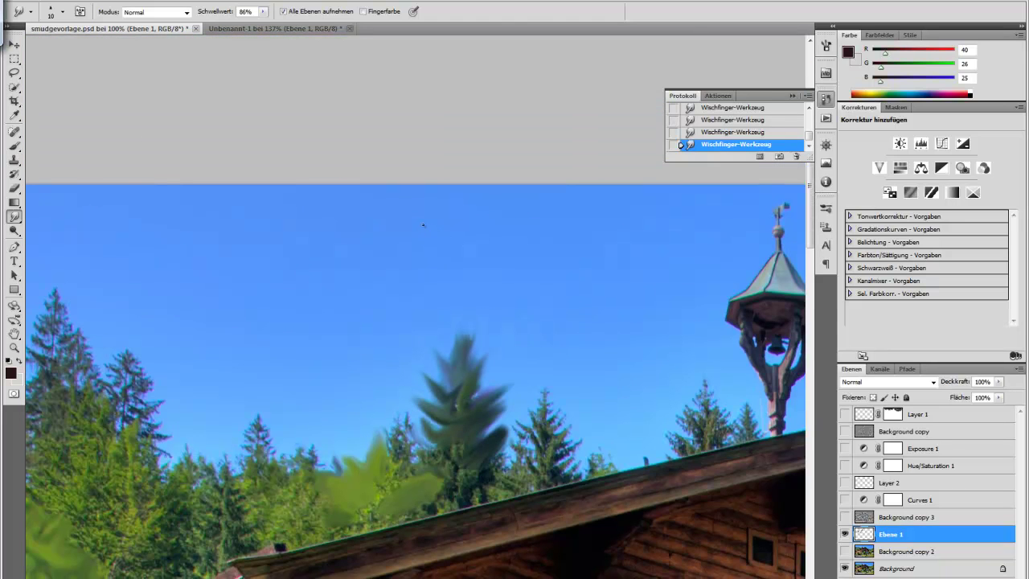
key("bracketright")
key("bracketright")
key("bracketright")
key("bracketright")
key("bracketright")
key("bracketright")
key("bracketleft")
key("bracketleft")
key("bracketleft")
- Set the foreground colour to a light grey for the clouds
left_click(11, 373)
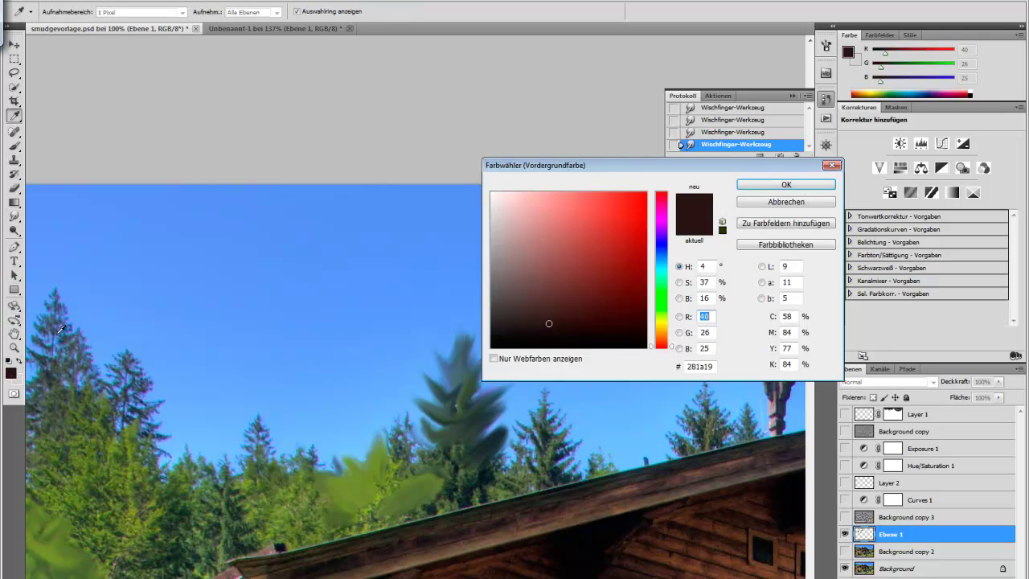
left_click(492, 209)
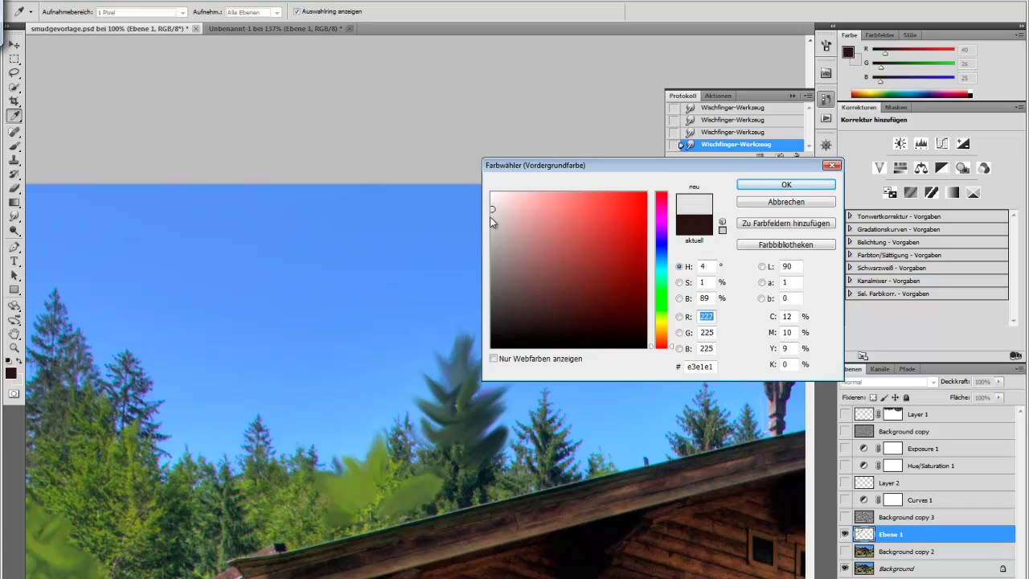
left_click_drag(492, 214, 500, 221)
left_click(788, 185)
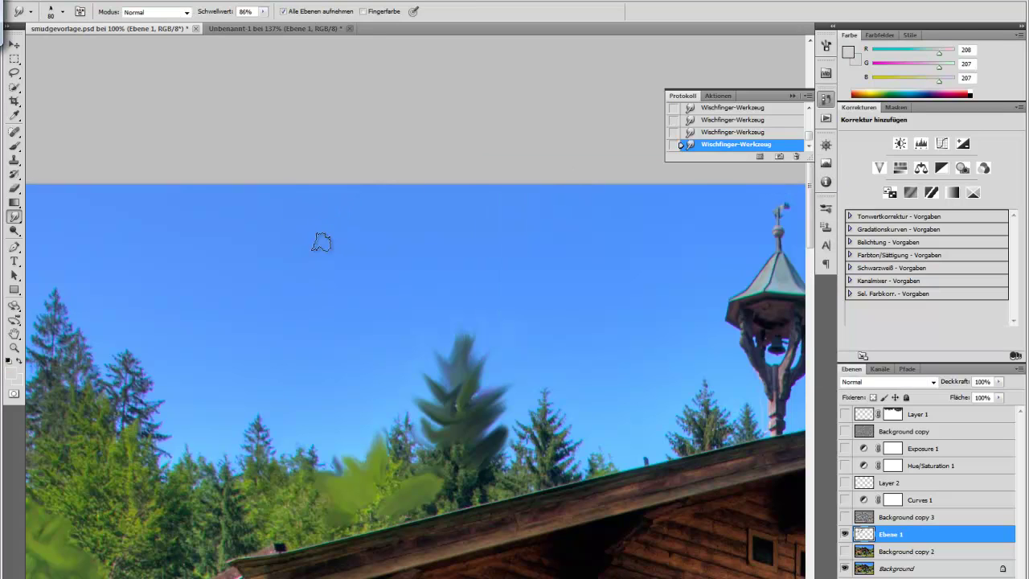
- Dab small light-grey cloud spots across the blue sky
left_click(363, 12)
left_click(314, 266)
left_click(571, 247)
left_click(658, 350)
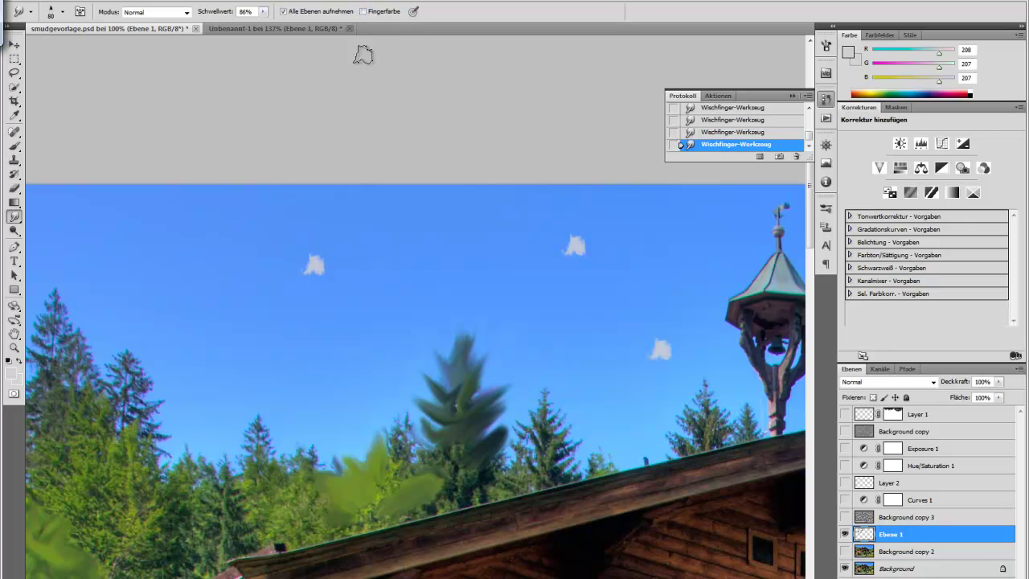
- With a size-70 brush, smudge the left and middle cloud dabs into wispy streaks, then zoom to 50%
key("bracketleft")
key("bracketleft")
left_click_drag(312, 263, 366, 268)
mouse_move(286, 254)
left_mouse_down()
mouse_move(407, 250)
mouse_move(342, 279)
mouse_move(225, 257)
mouse_move(346, 229)
mouse_move(278, 228)
left_mouse_up()
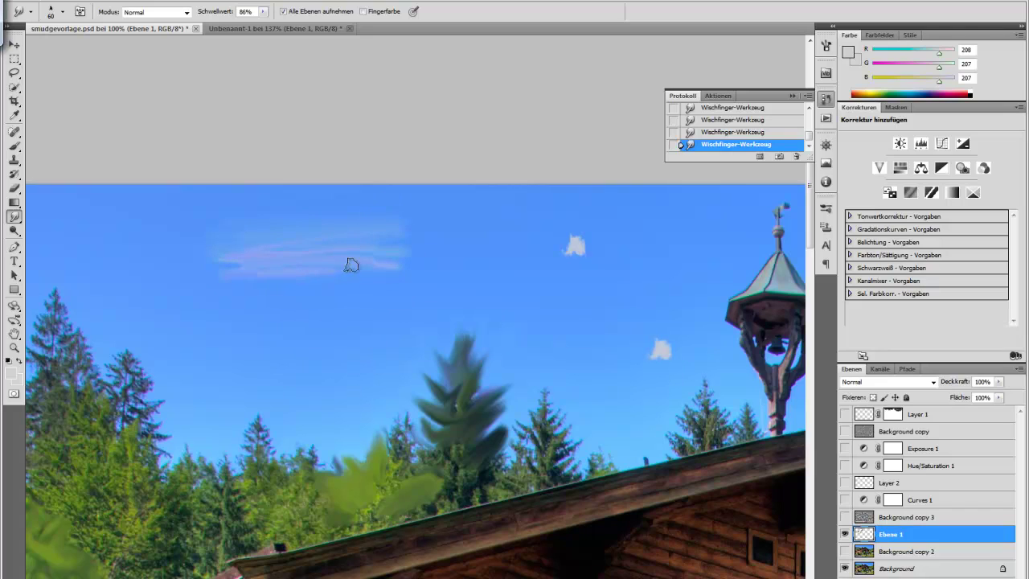
left_click_drag(218, 272, 193, 257)
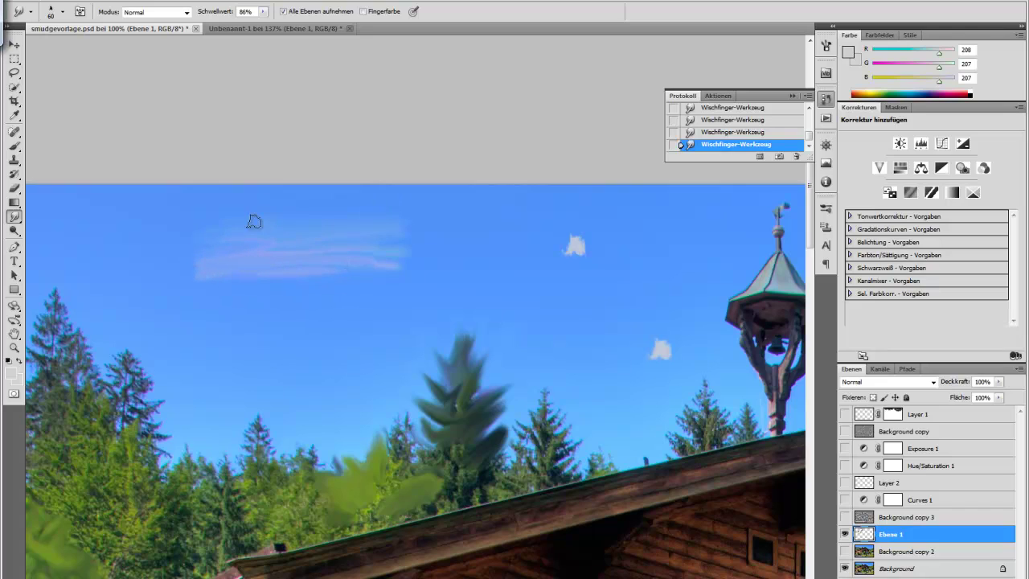
mouse_move(402, 265)
left_mouse_down()
mouse_move(268, 272)
mouse_move(345, 298)
left_mouse_up()
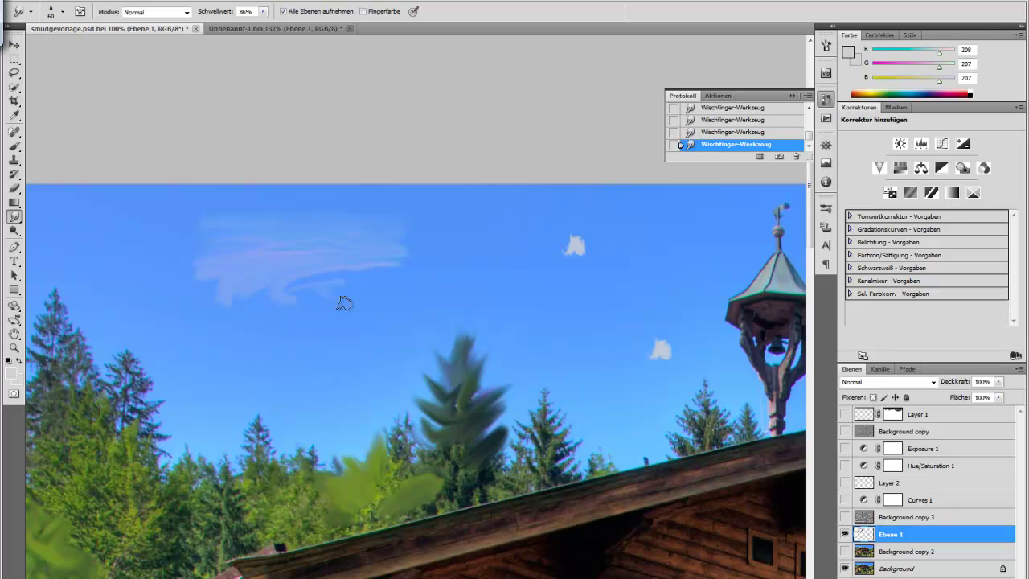
left_click_drag(563, 246, 529, 251)
mouse_move(601, 253)
left_mouse_down()
mouse_move(535, 239)
mouse_move(493, 253)
mouse_move(619, 244)
mouse_move(524, 239)
mouse_move(517, 265)
mouse_move(556, 251)
left_mouse_up()
key("ctrl+minus")
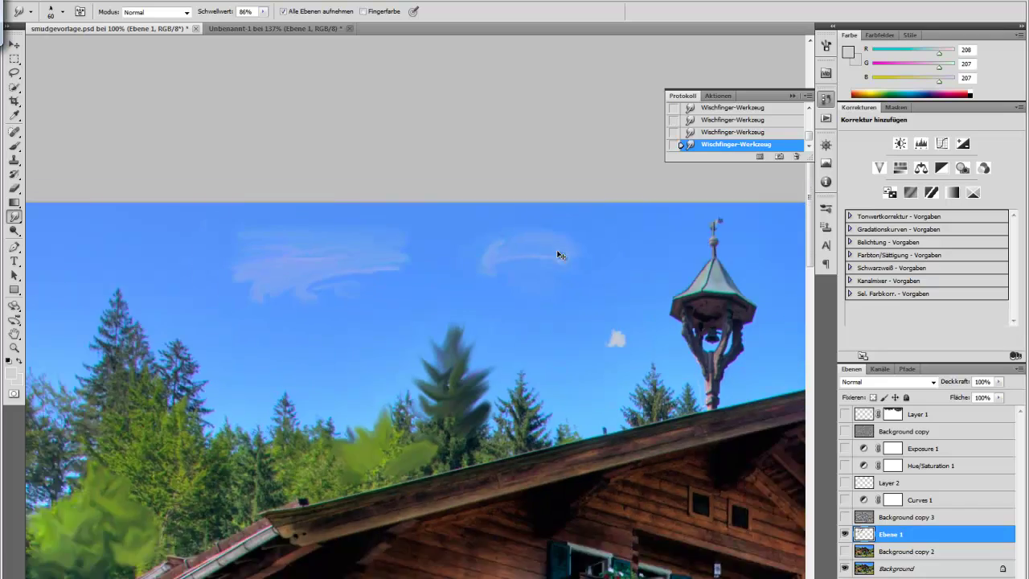
key("ctrl+minus")
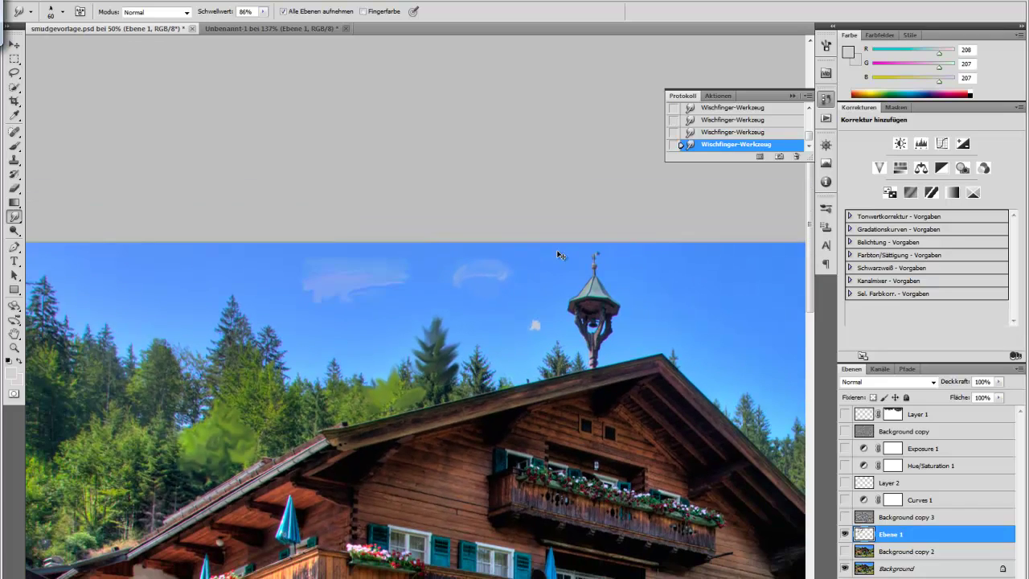
- Zoom out to 33.3%, enlarge the brush, and smear the left cloud leftward into a longer streak
key("ctrl+minus")
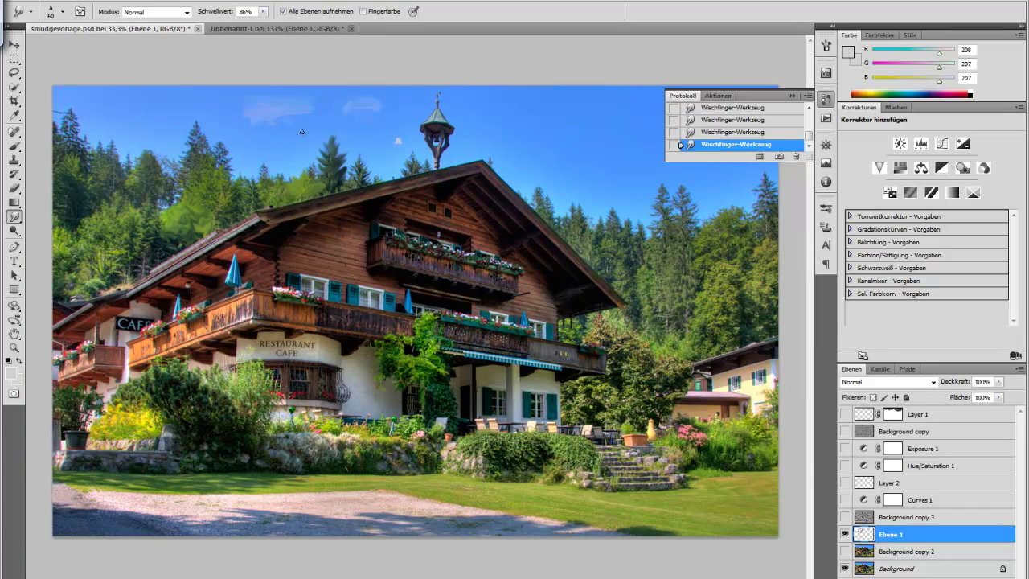
key("bracketright")
key("bracketright")
left_click_drag(356, 107, 303, 104)
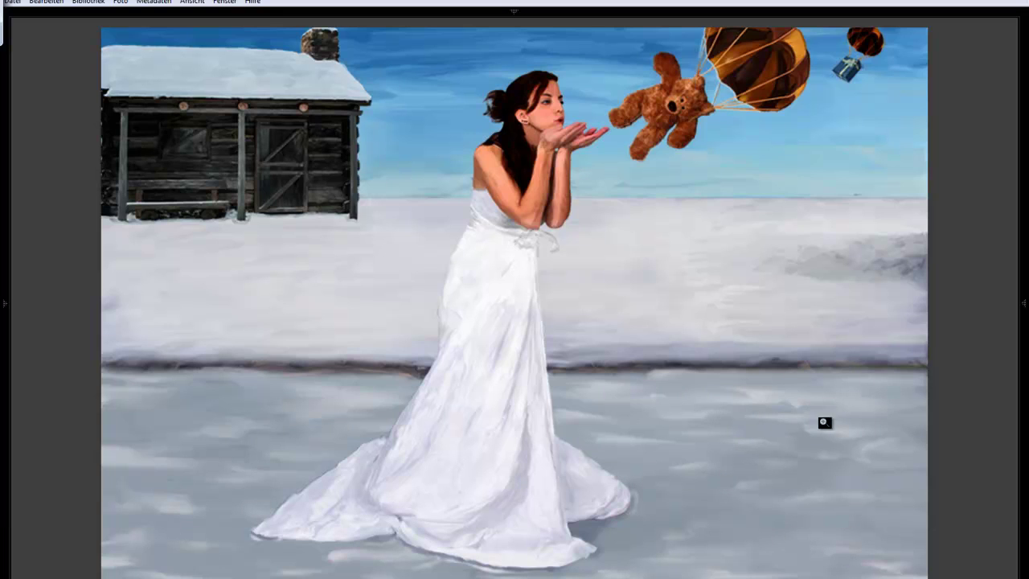
- Step through the finished photos in Loupe view, past the skiing marmot, to the hillside scene
key("Right")
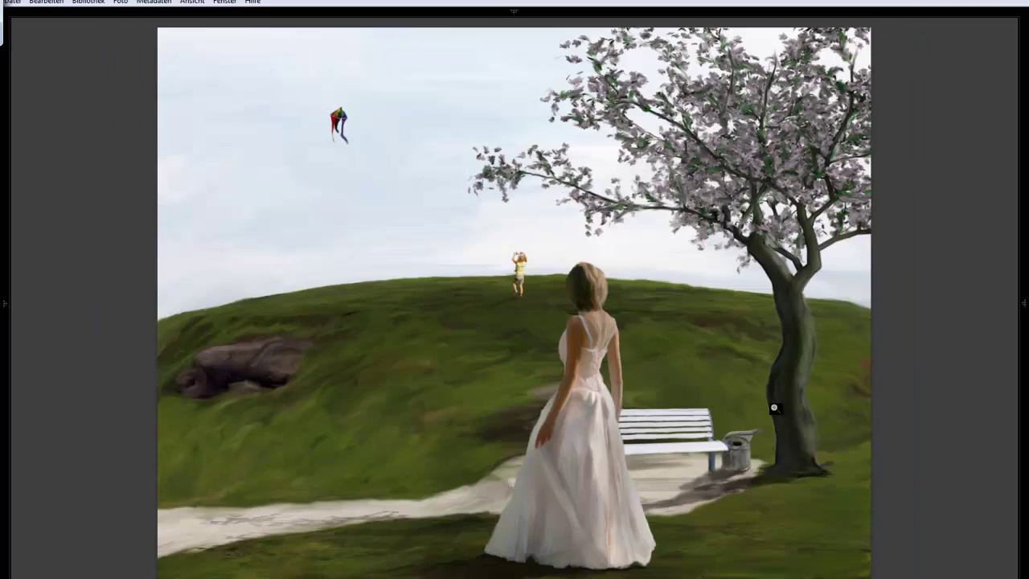
key("Right")
key("Right")
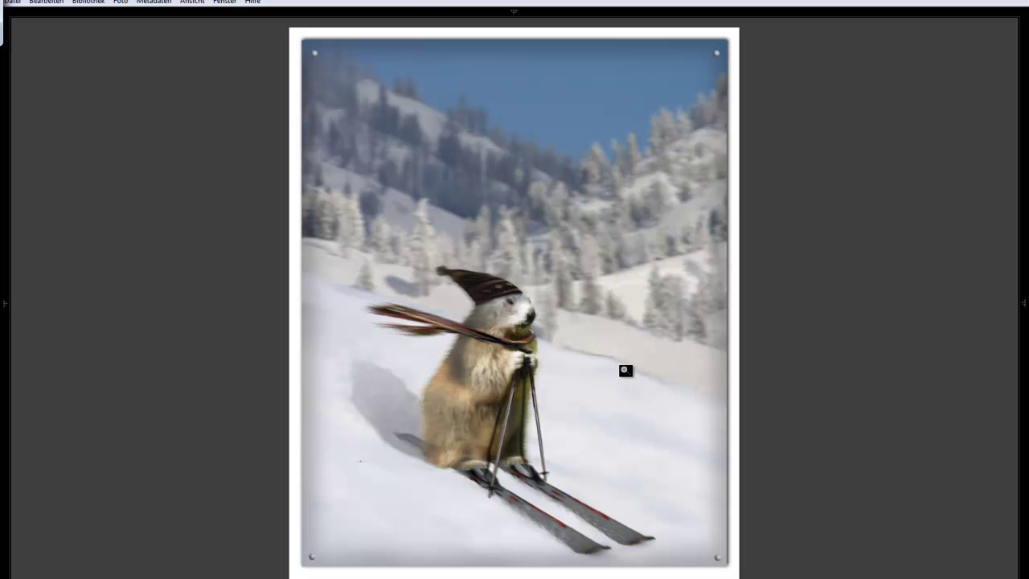
key("Right")
key("Right")
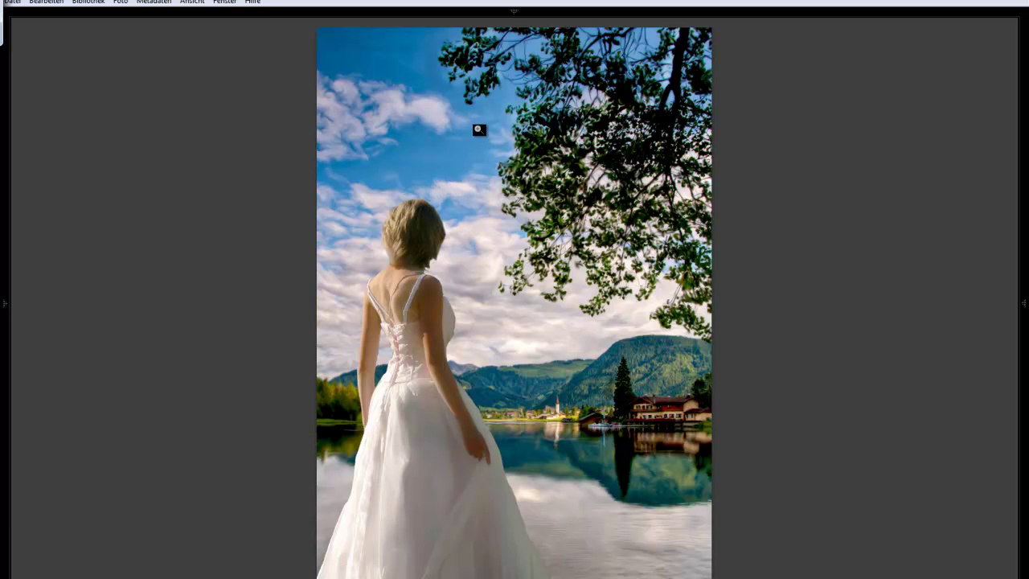
key("Right")
key("Right")
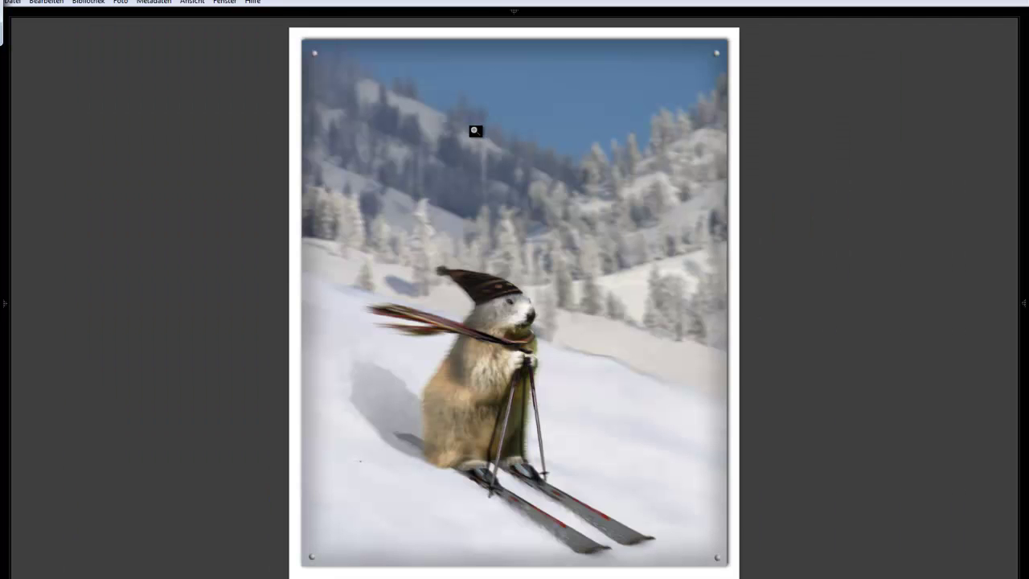
key("Right")
key("Right")
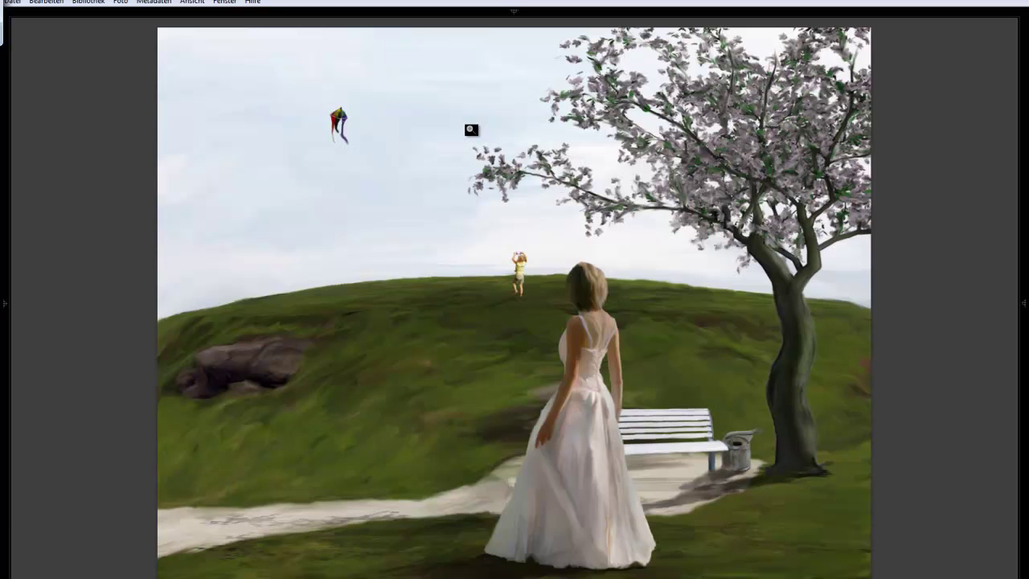
key("Right")
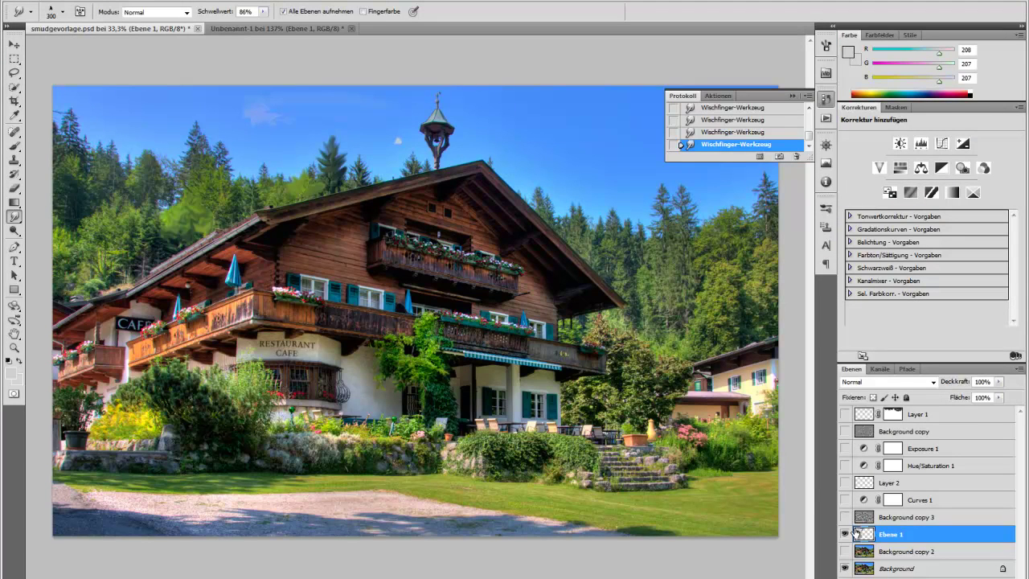
- Hide Ebene 1, show Background copy 2, and delete the Ebene 1 smudge layer
left_click(844, 534)
left_click(844, 551)
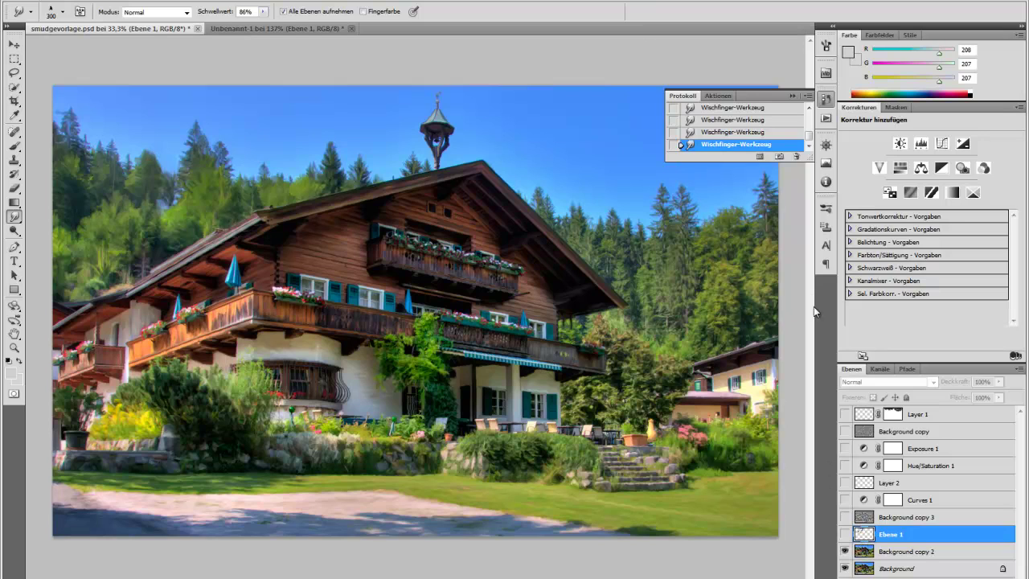
key("Delete")
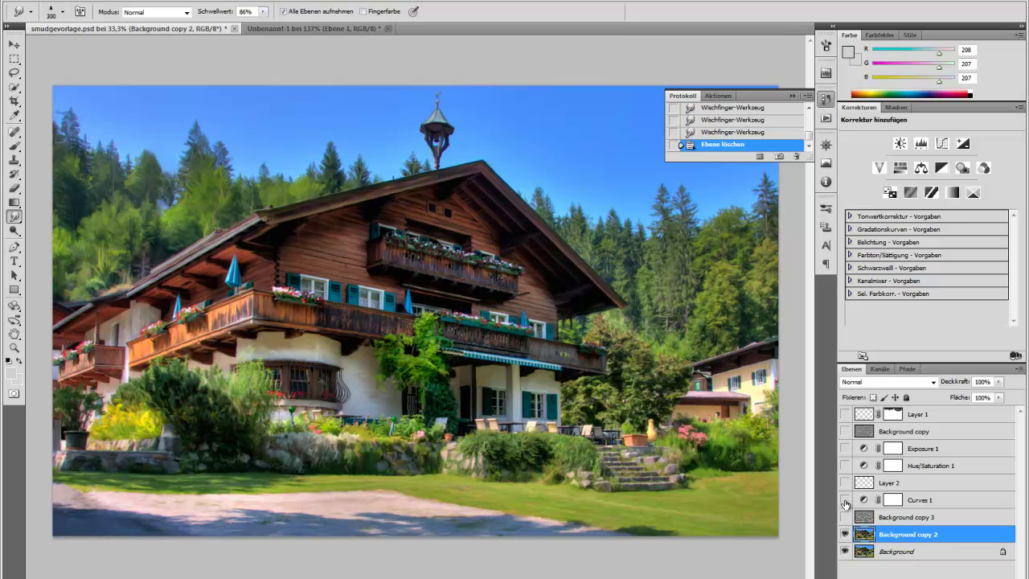
- Turn on Curves 1 and Hue/Saturation 1 and review each one's settings
left_click(846, 500)
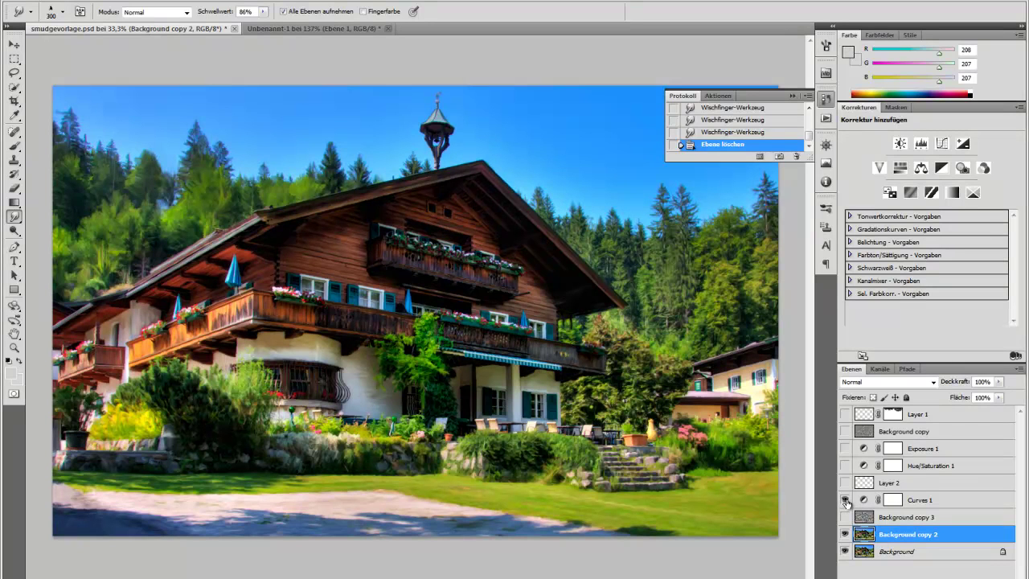
left_click(917, 501)
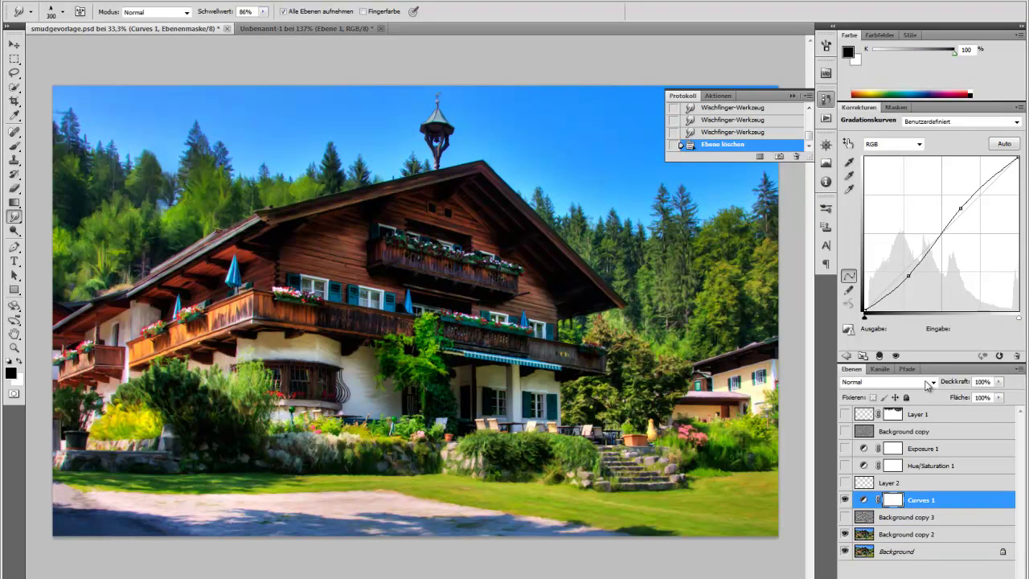
left_click(845, 467)
left_click(853, 469)
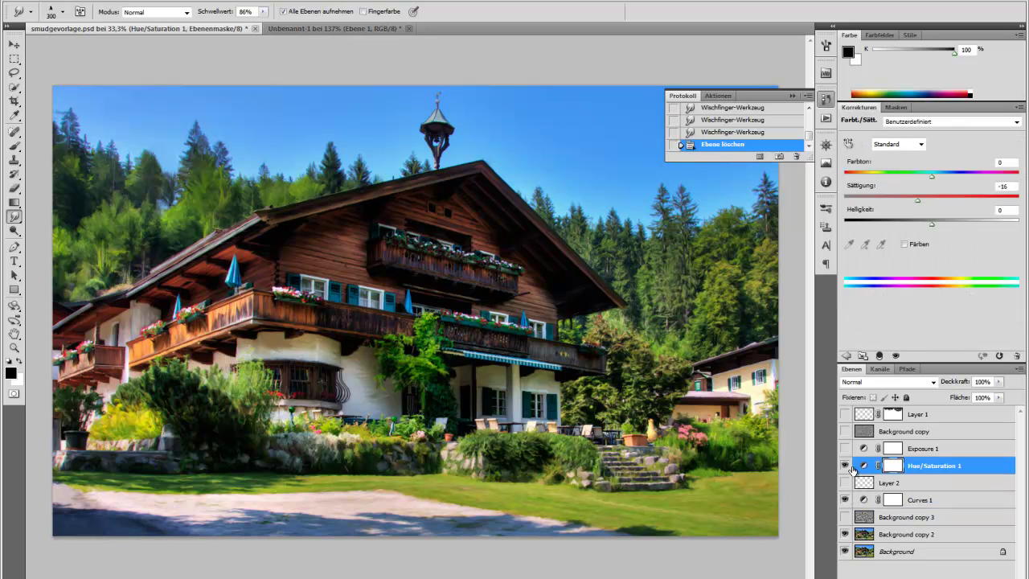
- Toggle Hue/Saturation 1 to compare its effect, then enable Exposure 1 and select Background copy
left_click(846, 468)
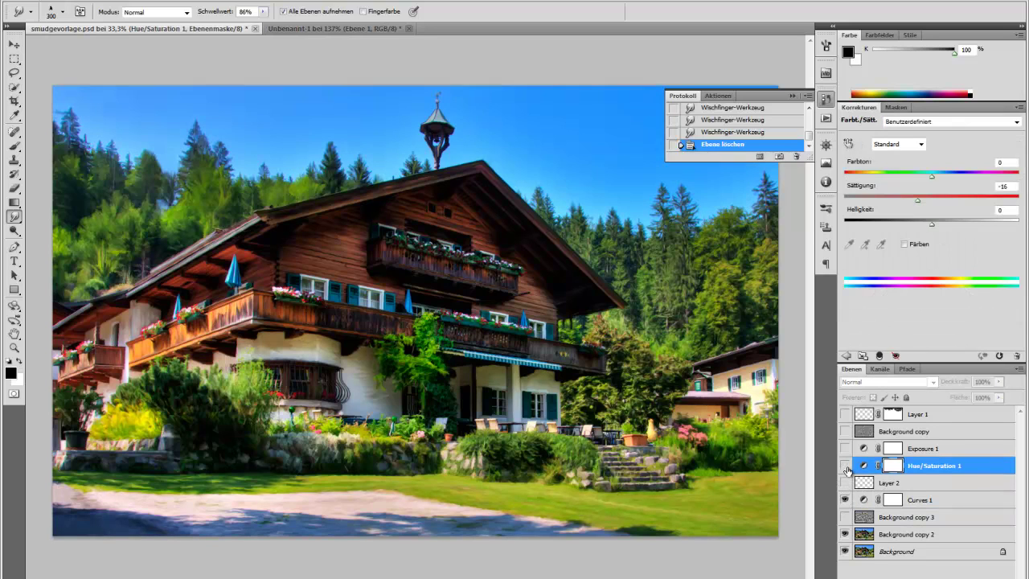
left_click(845, 466)
left_click(845, 468)
left_click(845, 468)
left_click(845, 468)
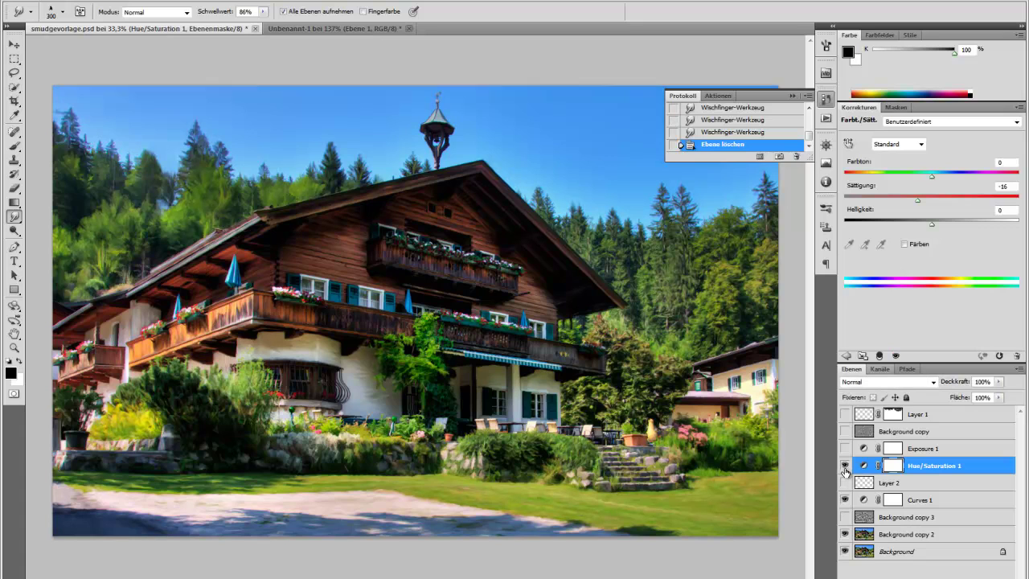
left_click(845, 466)
left_click(845, 466)
left_click(845, 449)
left_click(861, 431)
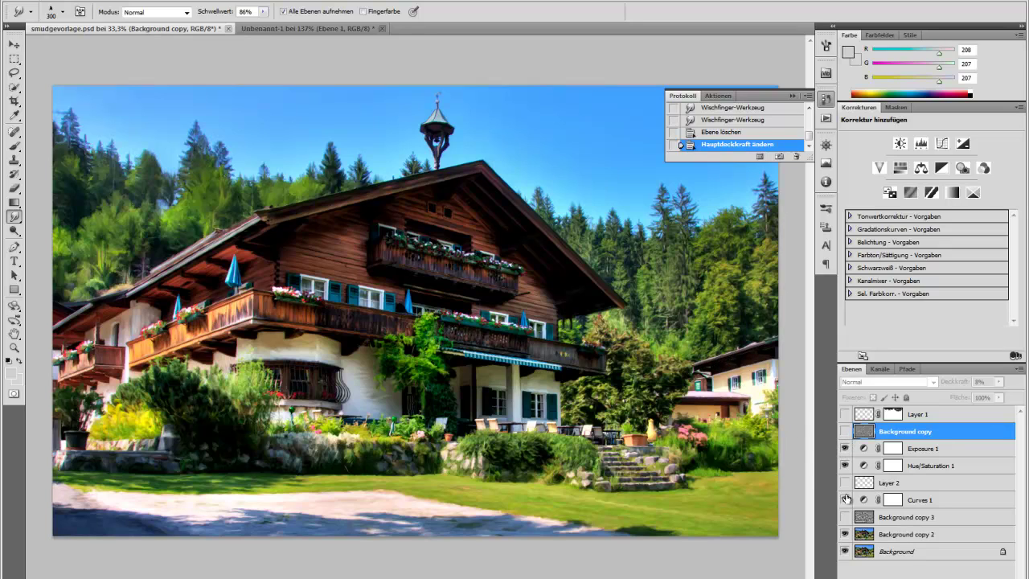
- Solo and select Background copy 3, and raise its opacity to 100%
left_click(843, 481)
left_click(845, 517, "alt")
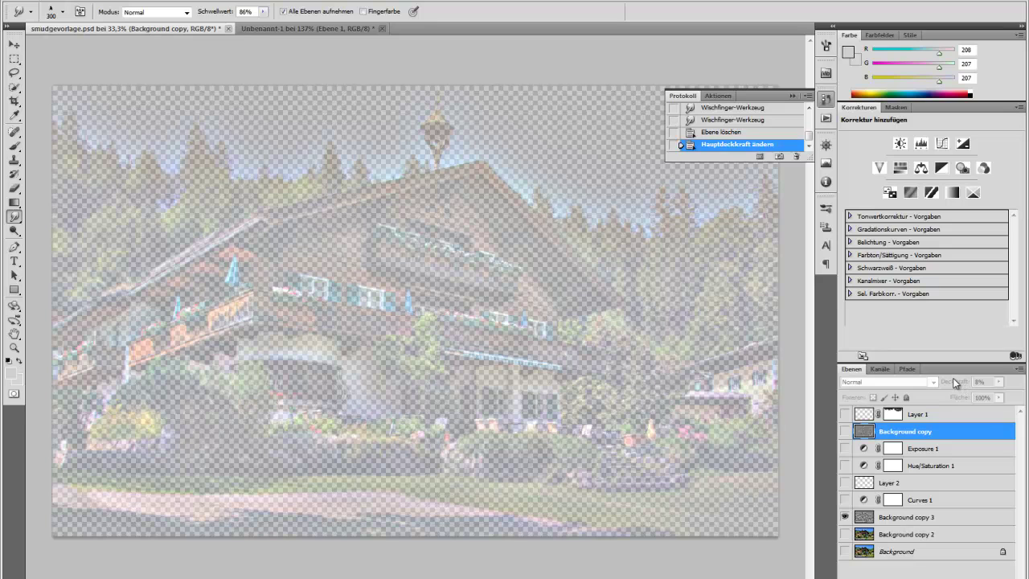
left_click(884, 518)
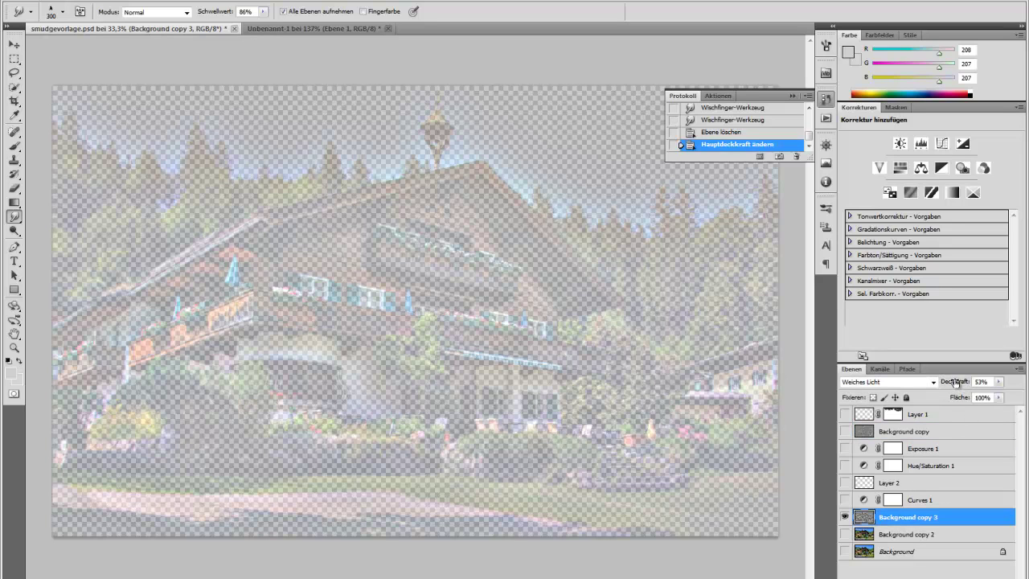
left_click_drag(960, 384, 997, 386)
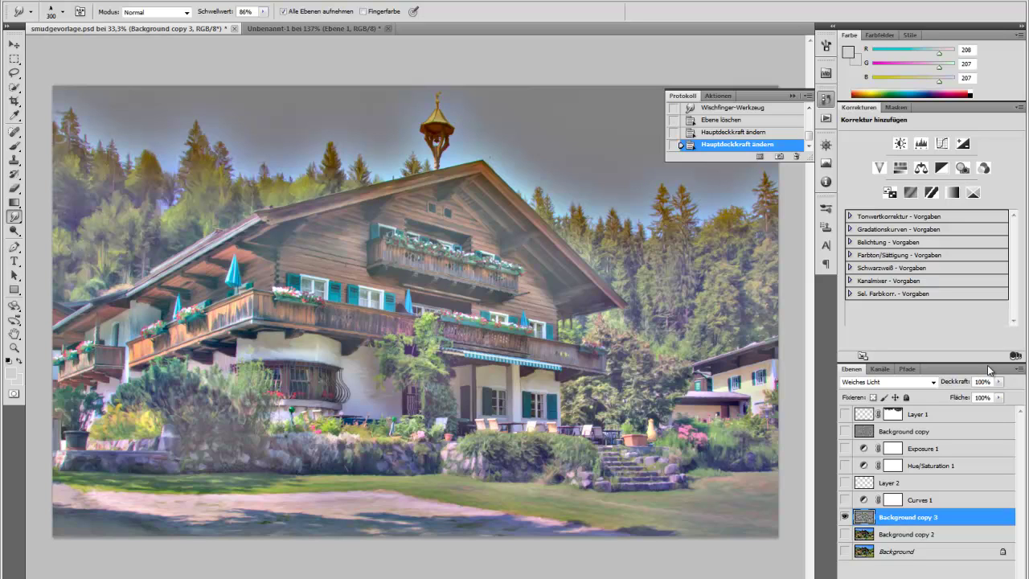
- Blend Background copy 3 in Weiches Licht (Soft Light) at 52% over the visible Background copy 2
left_click(883, 386)
left_click(886, 79)
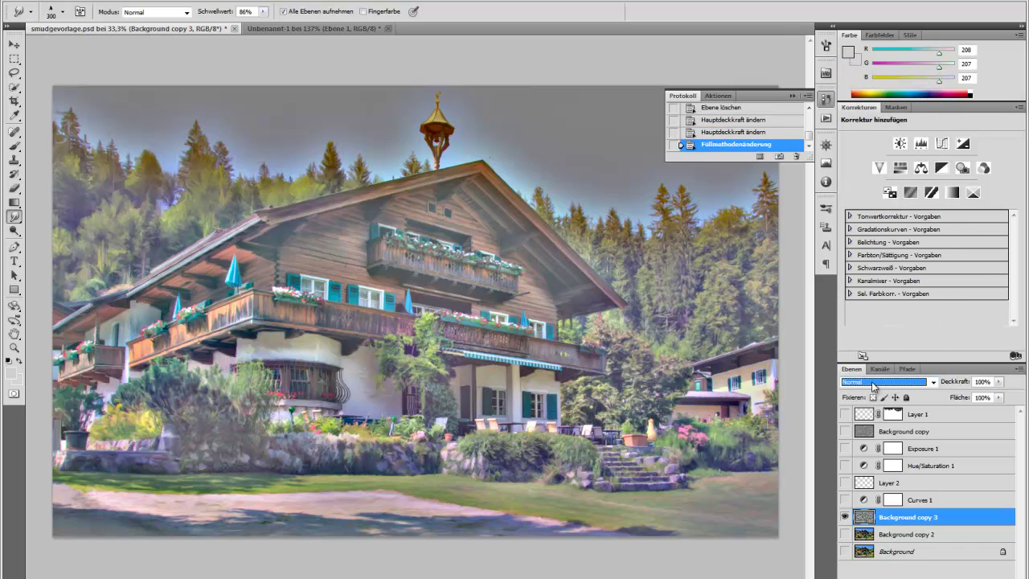
left_click(902, 385)
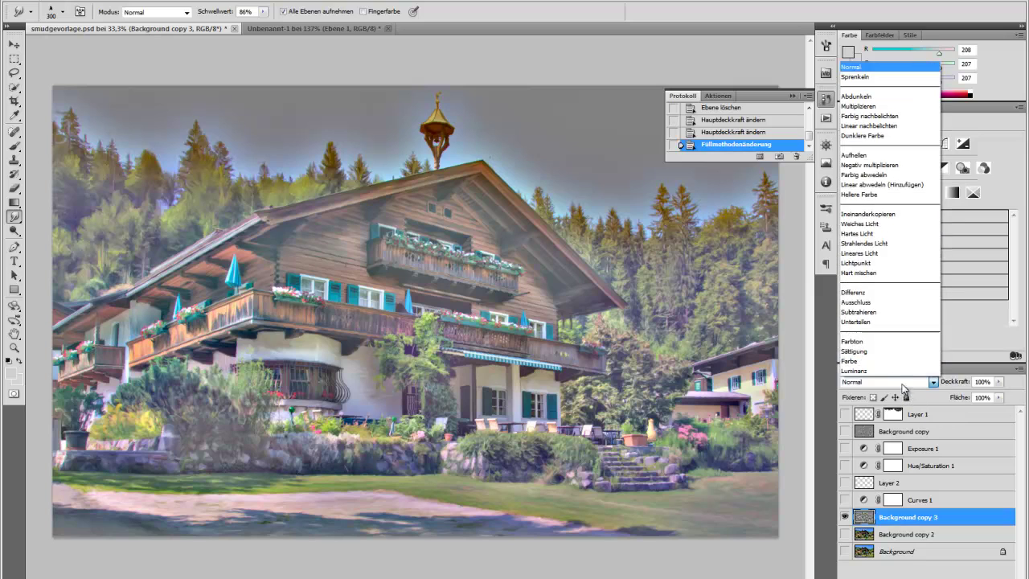
left_click(874, 225)
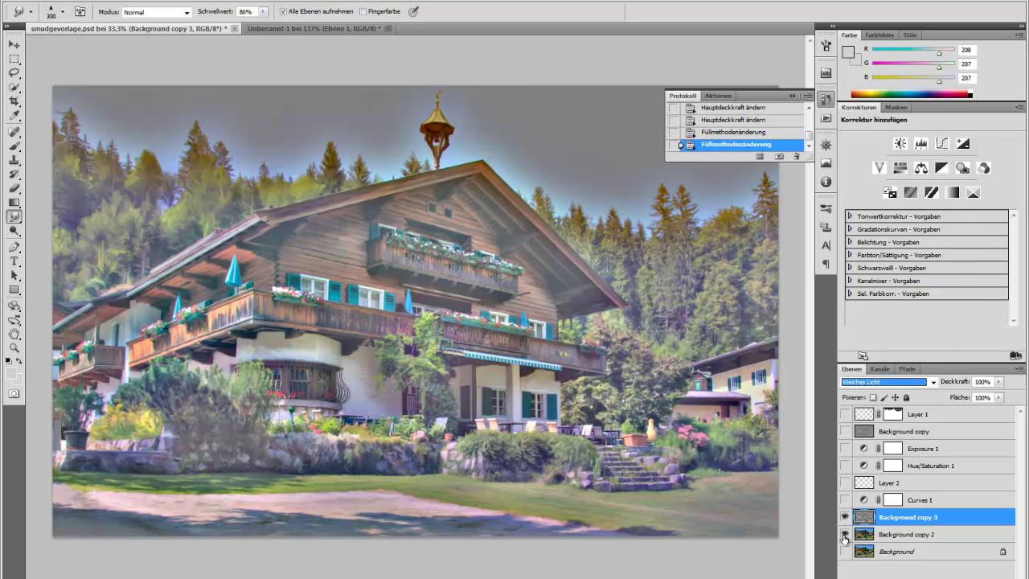
left_click(844, 535)
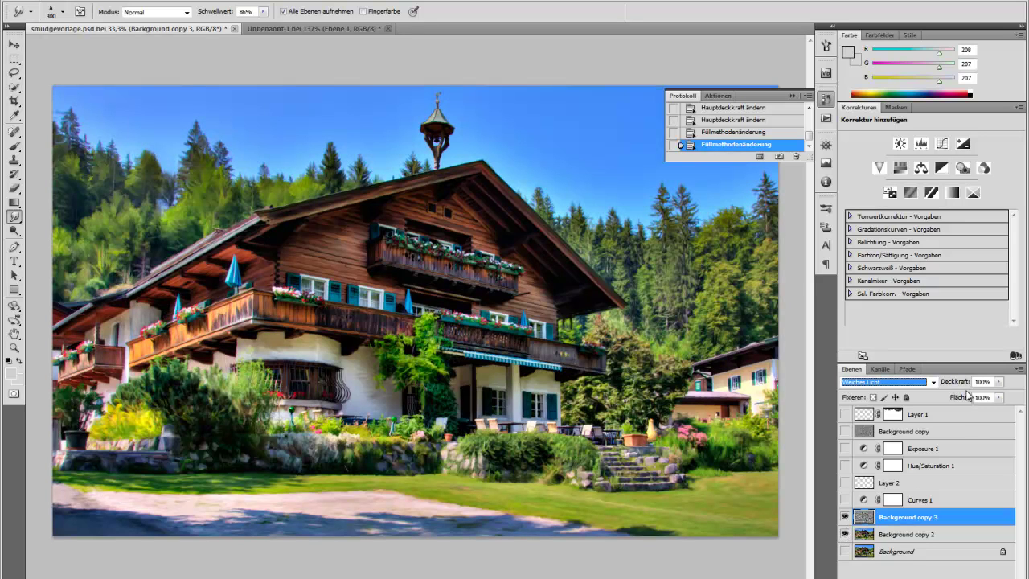
left_click_drag(962, 384, 933, 390)
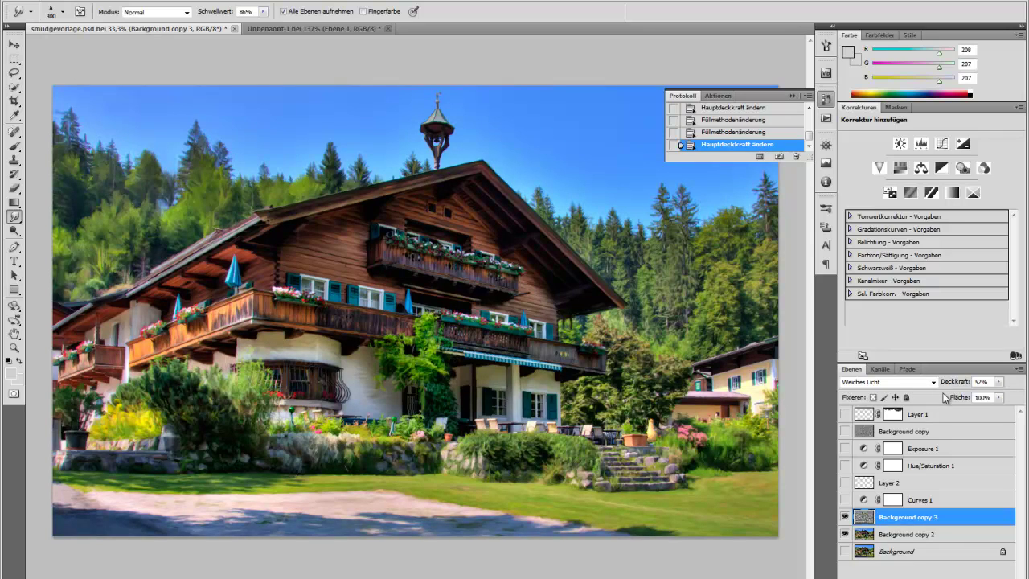
- Re-enable Curves 1 and Hue/Saturation 1, and toggle the soft-light overlay on and off to compare
left_click(845, 500)
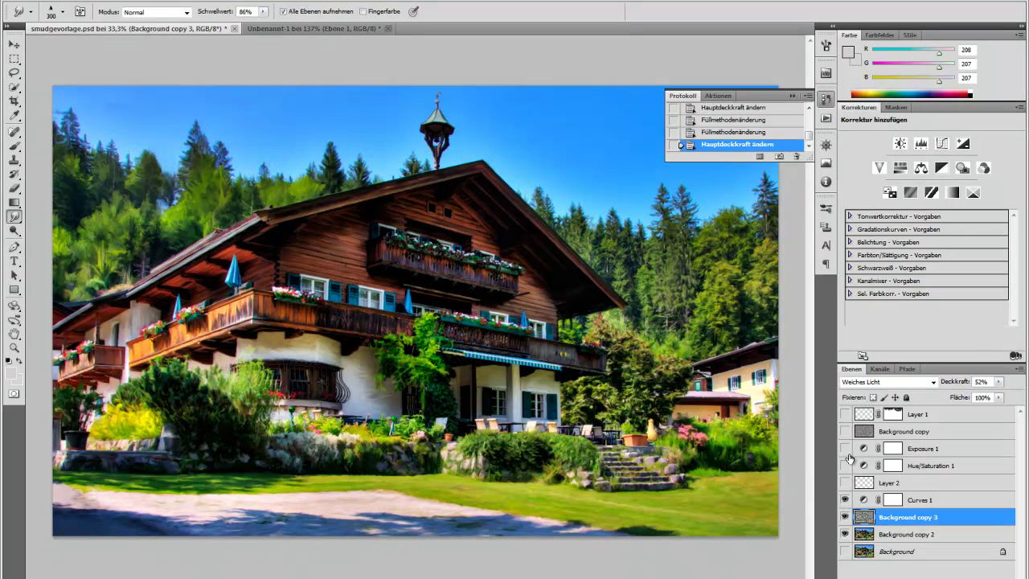
left_click(845, 465)
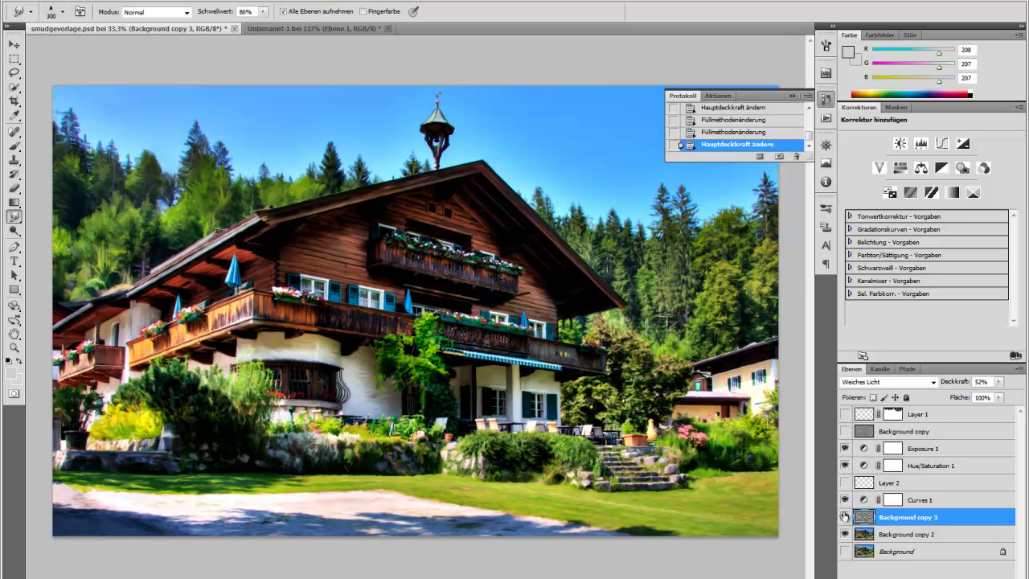
left_click(845, 517)
left_click(845, 518)
left_click(845, 517)
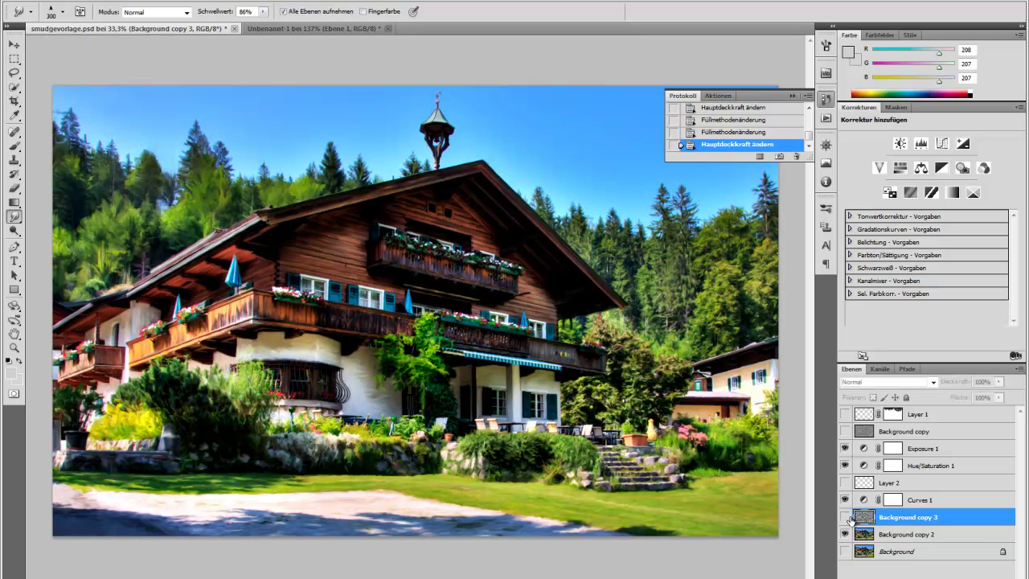
left_click(845, 518)
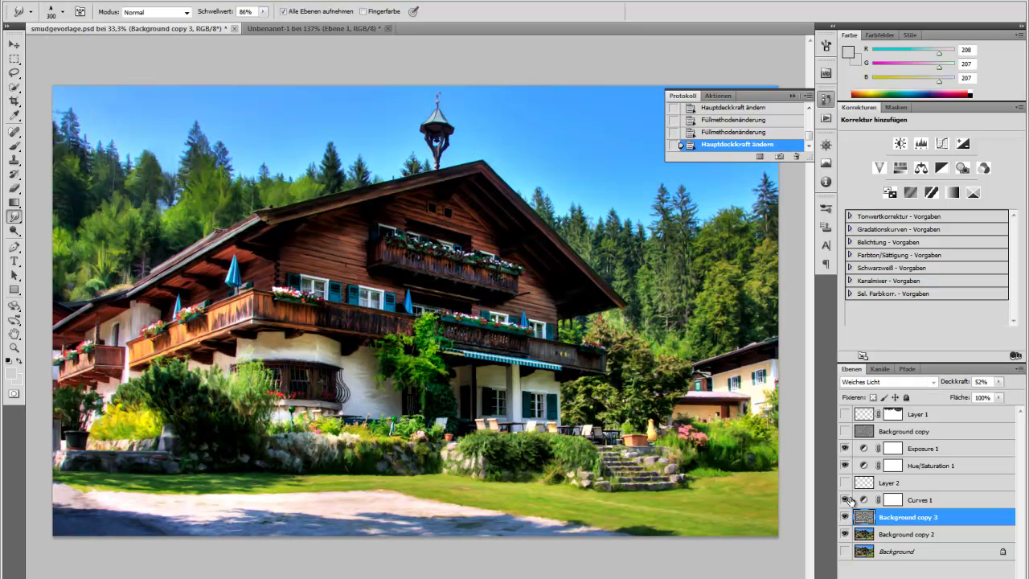
- Show and select the 8%-opacity Background copy layer
left_click(845, 433)
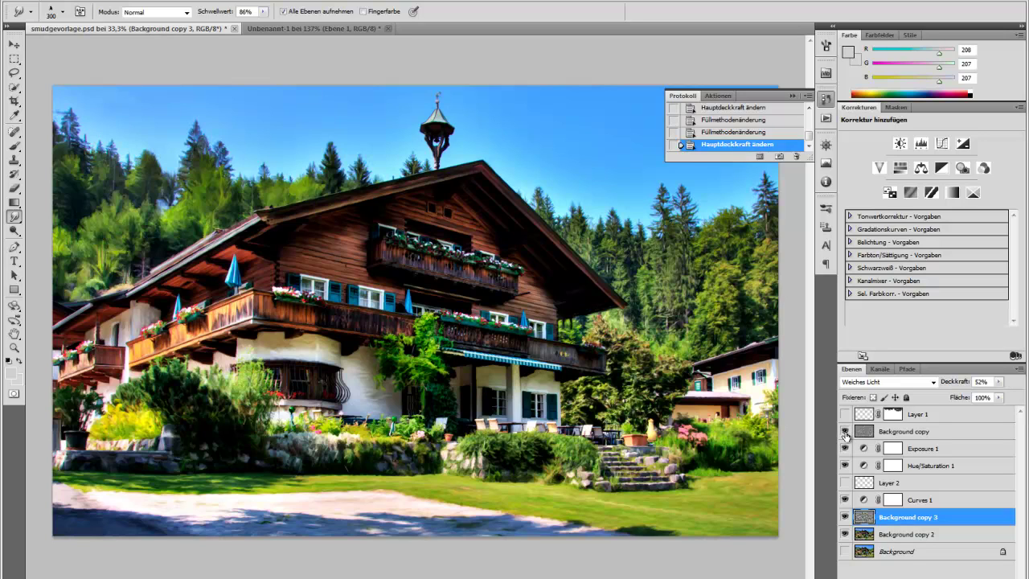
left_click(892, 433)
left_click(845, 432)
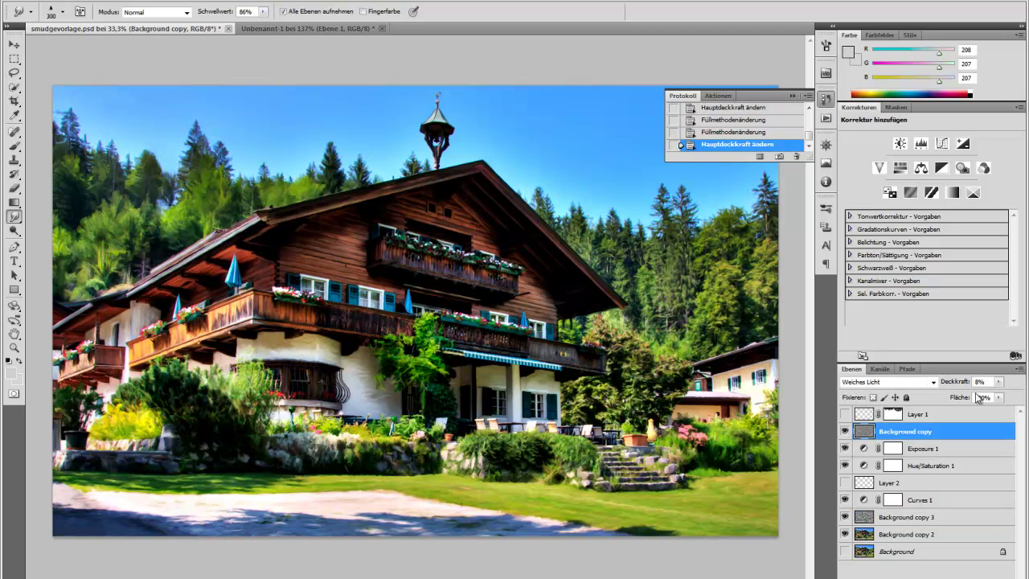